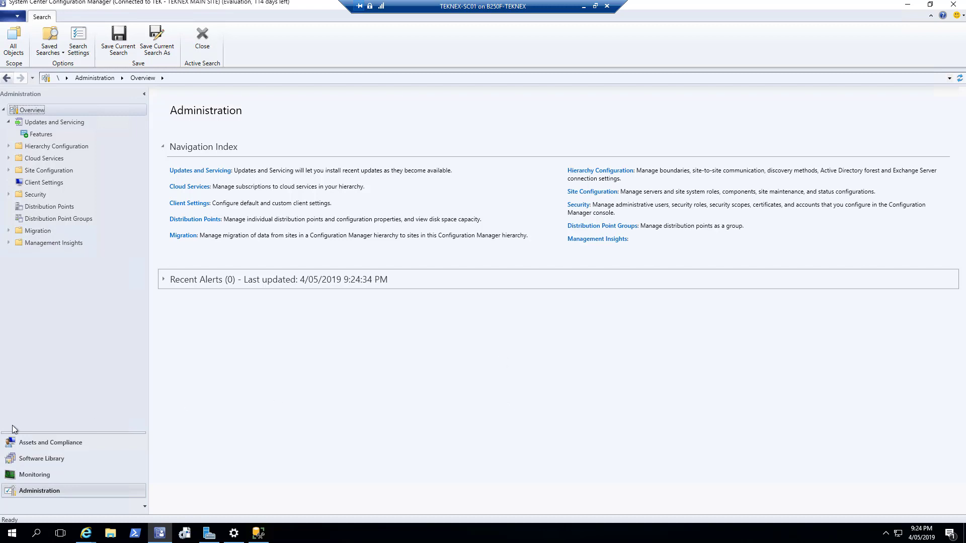
- Switch the console to the Administration workspace
{"action": "left_click", "coordinate": [53, 494]}
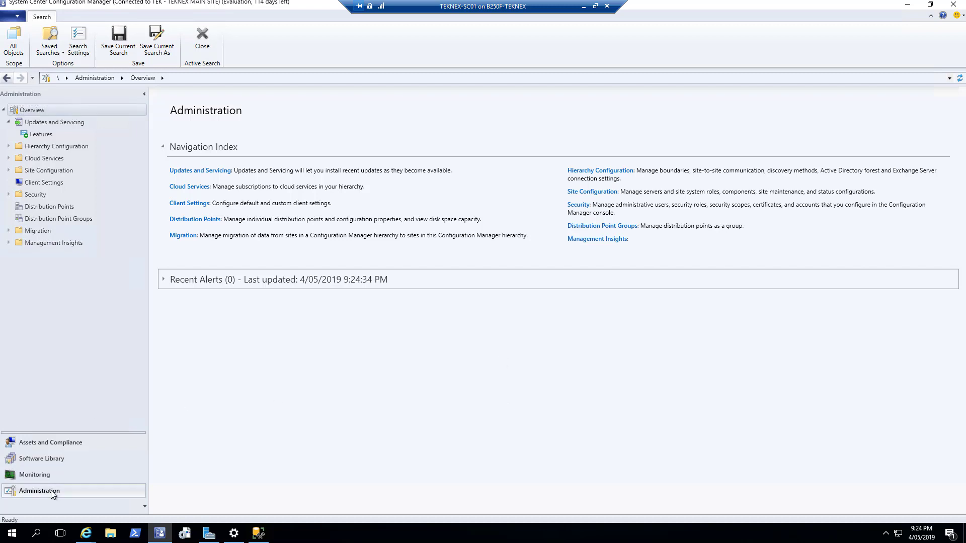
- Select Configuration Manager 1902 in Updates and Servicing and highlight its More Information URL for copying
{"action": "left_click", "coordinate": [76, 122]}
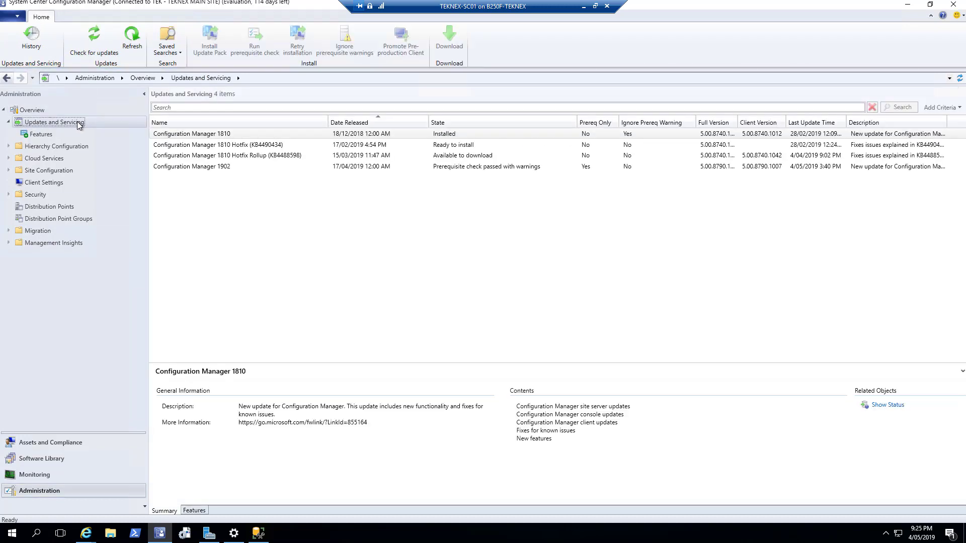
{"action": "left_click", "coordinate": [192, 167]}
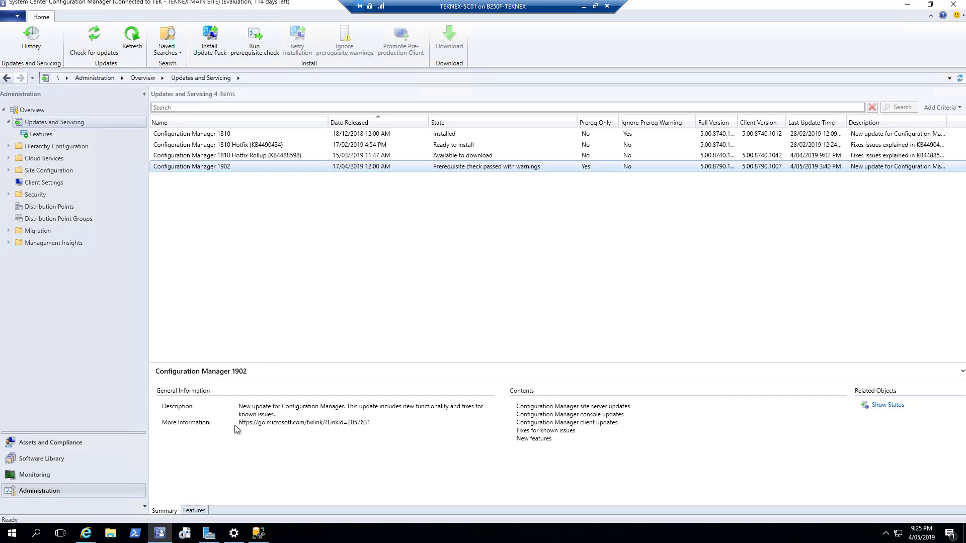
{"action": "left_click", "coordinate": [247, 426]}
{"action": "left_click", "coordinate": [367, 431], "text": "shift"}
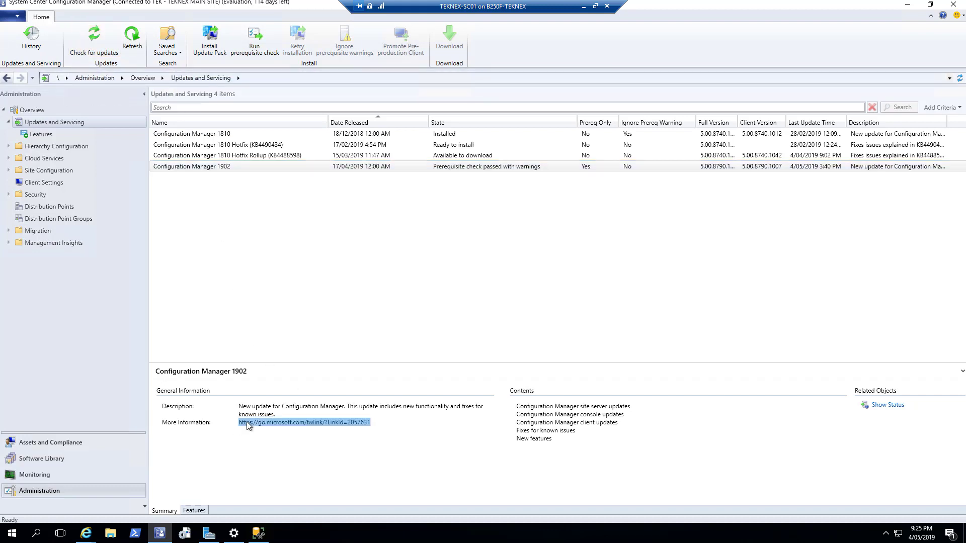
{"action": "right_click", "coordinate": [282, 425]}
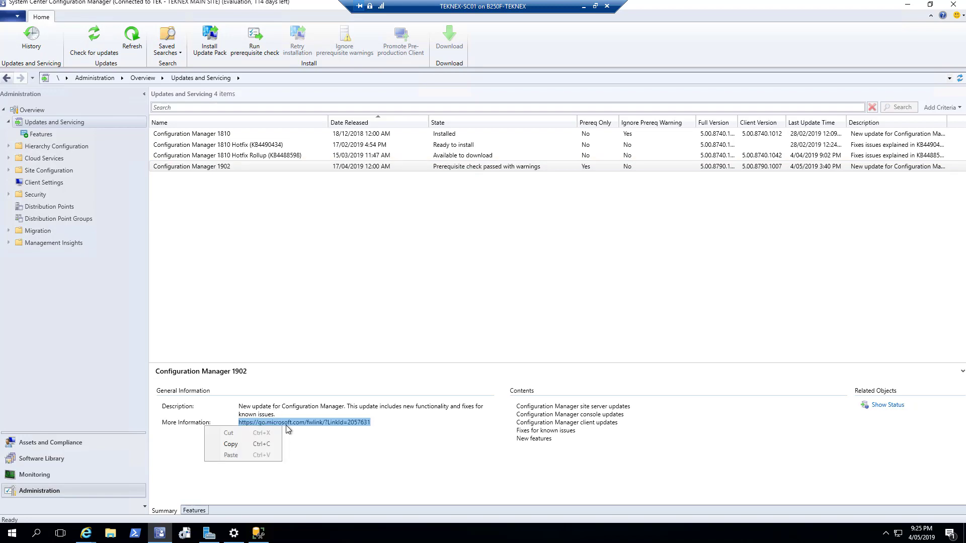
- Copy the 1902 More Information link and bring the maximized 'What's new in version 1902' page forward
{"action": "left_click", "coordinate": [246, 444]}
{"action": "mouse_move", "coordinate": [86, 533]}
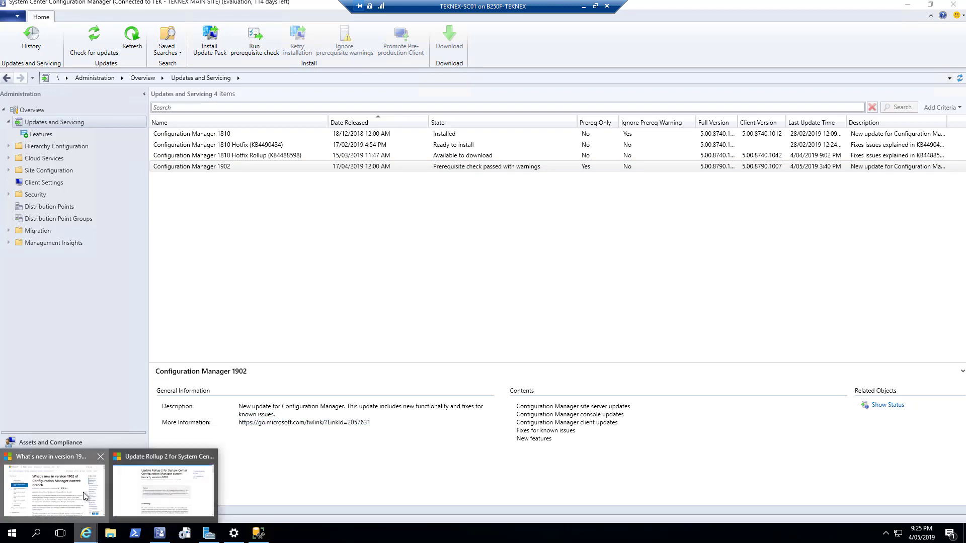
{"action": "left_click", "coordinate": [83, 492]}
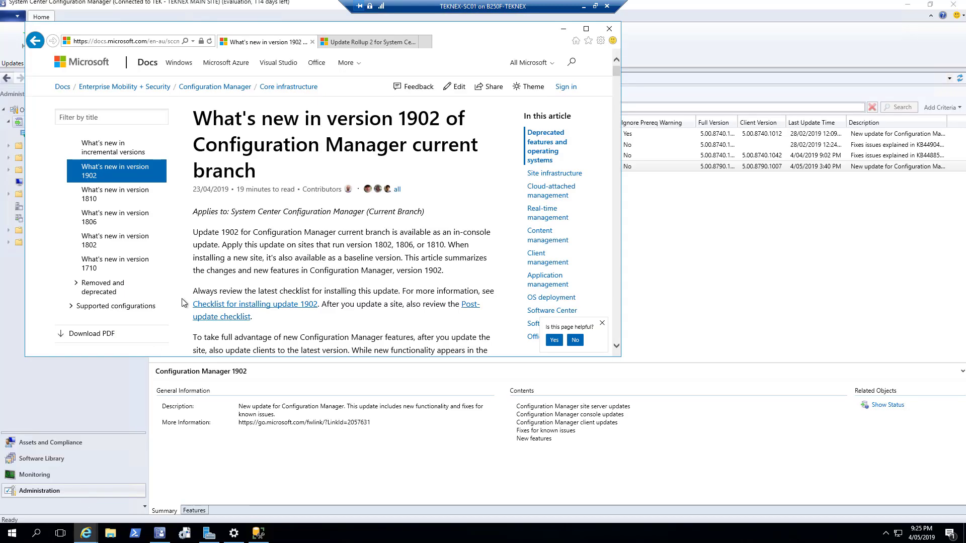
{"action": "left_click", "coordinate": [584, 31]}
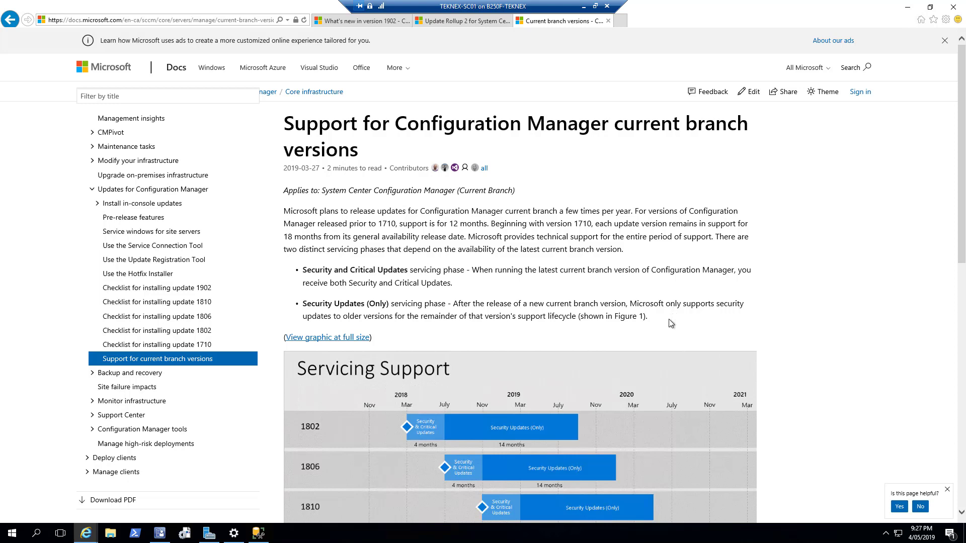
- Scroll through the Servicing Support chart and the Supported SQL Server versions article, then return to the console
{"action": "scroll", "coordinate": [681, 324], "scroll_direction": "down", "scroll_amount": 4}
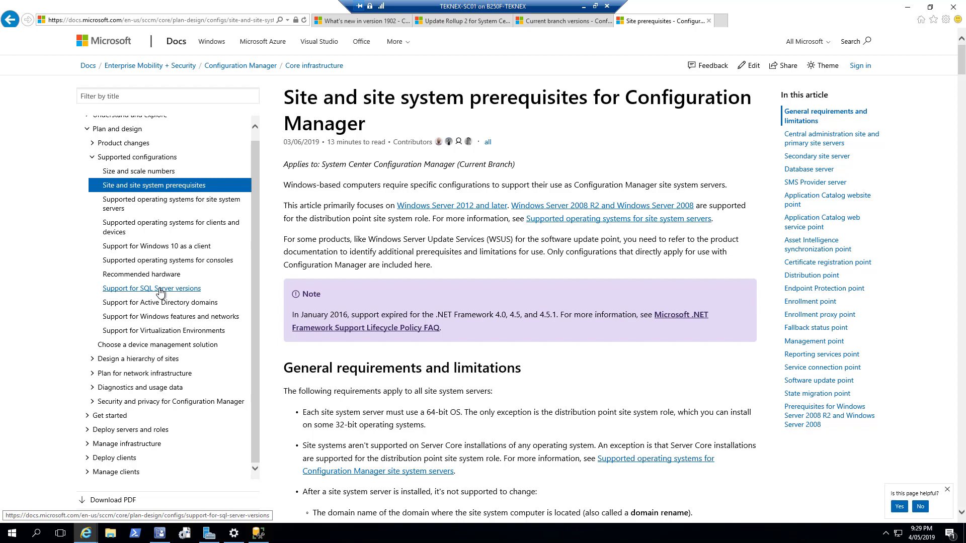
{"action": "left_click", "coordinate": [160, 292]}
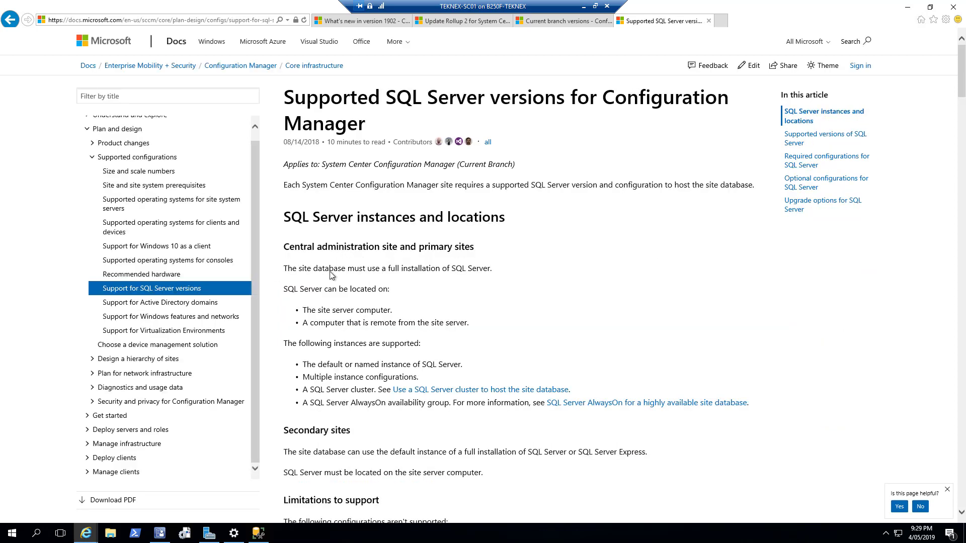
{"action": "scroll", "coordinate": [485, 314], "scroll_direction": "down", "scroll_amount": 3}
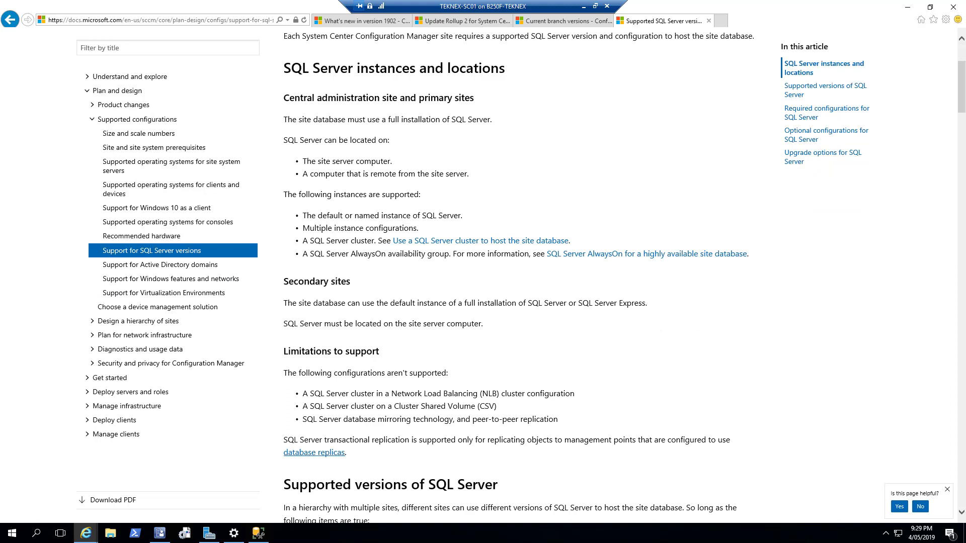
{"action": "left_click", "coordinate": [165, 539]}
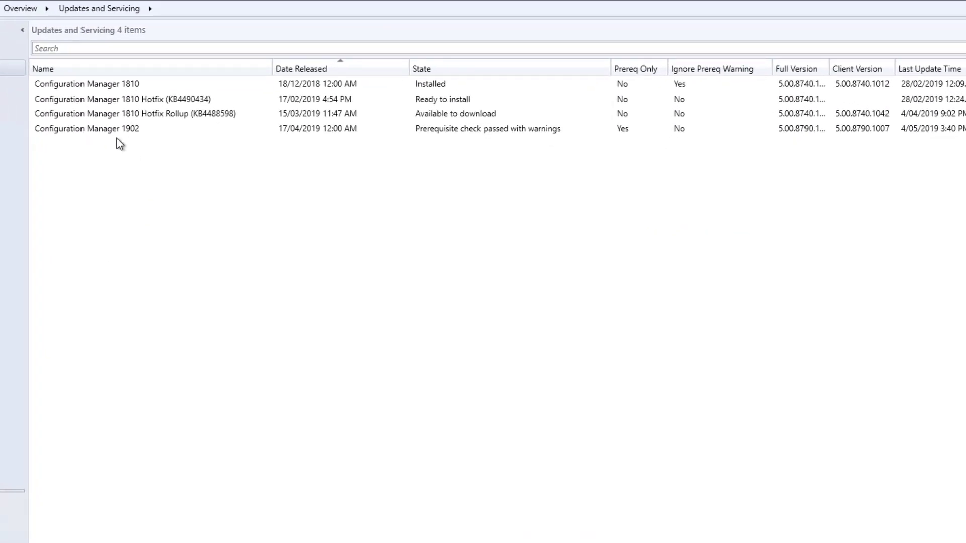
{"action": "left_click", "coordinate": [217, 167]}
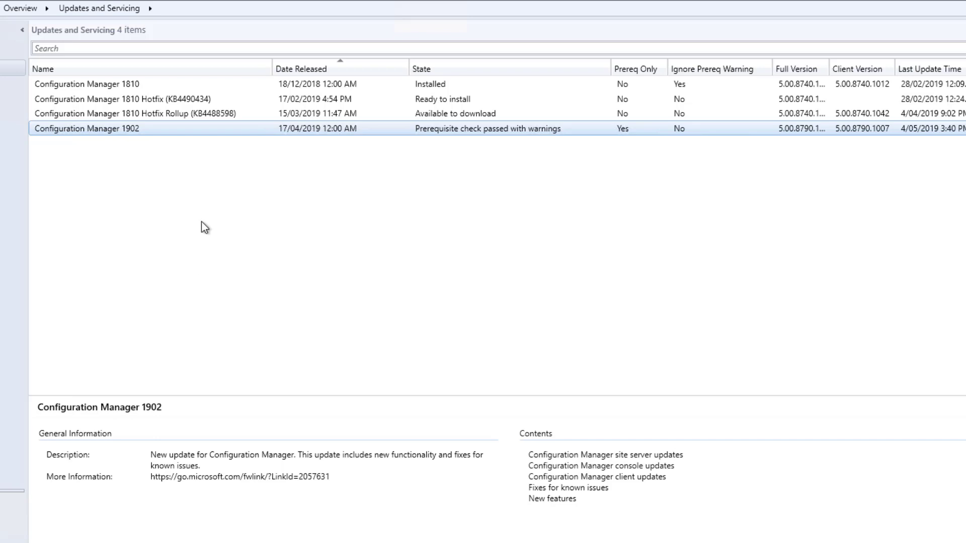
{"action": "right_click", "coordinate": [312, 129]}
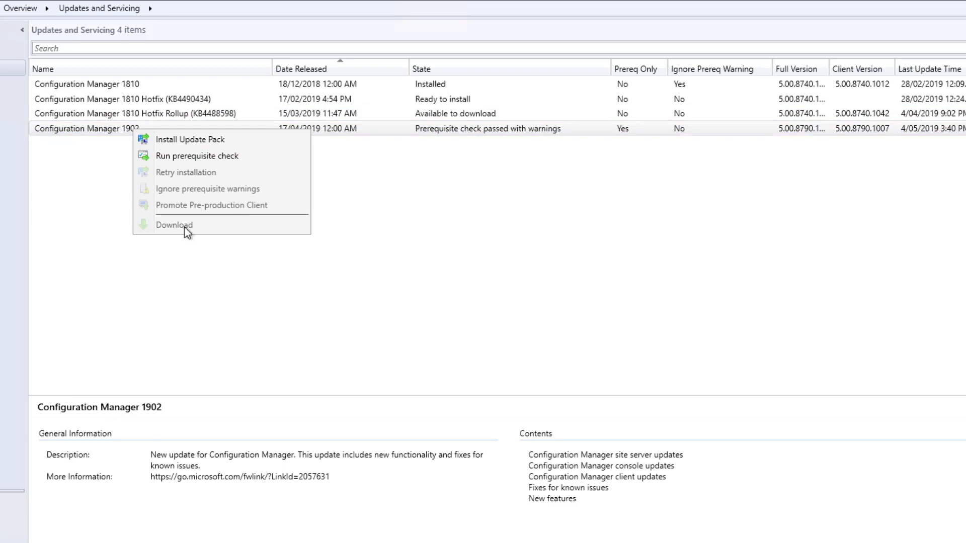
{"action": "left_click", "coordinate": [416, 216]}
{"action": "left_click", "coordinate": [402, 130]}
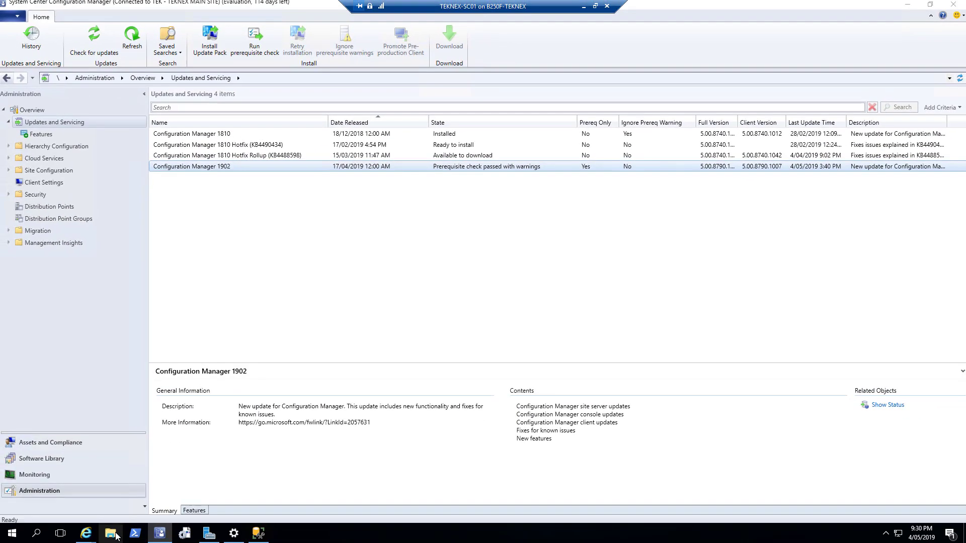
- Browse in File Explorer to C:\Program Files\Microsoft Configuration Manager\EasySetupPayload
{"action": "left_click", "coordinate": [110, 534]}
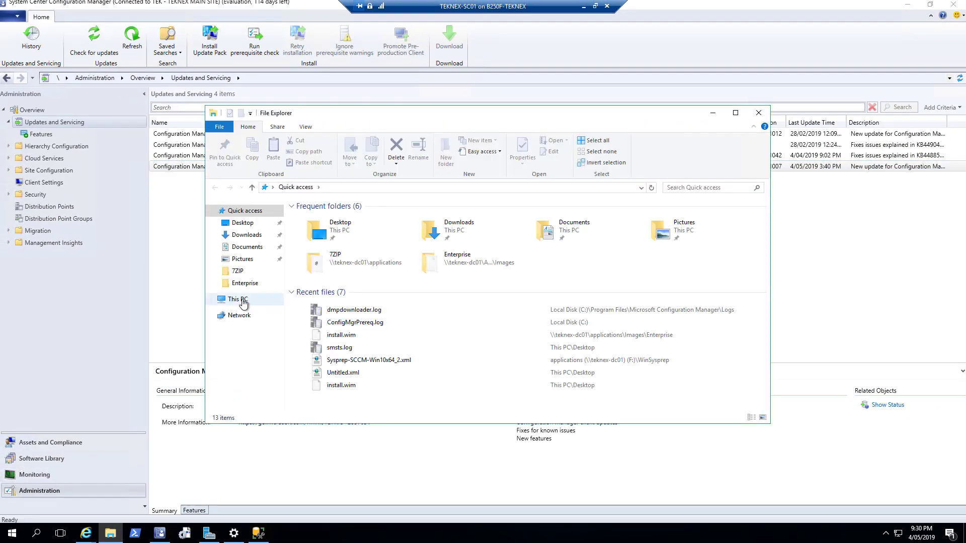
{"action": "left_click", "coordinate": [244, 299]}
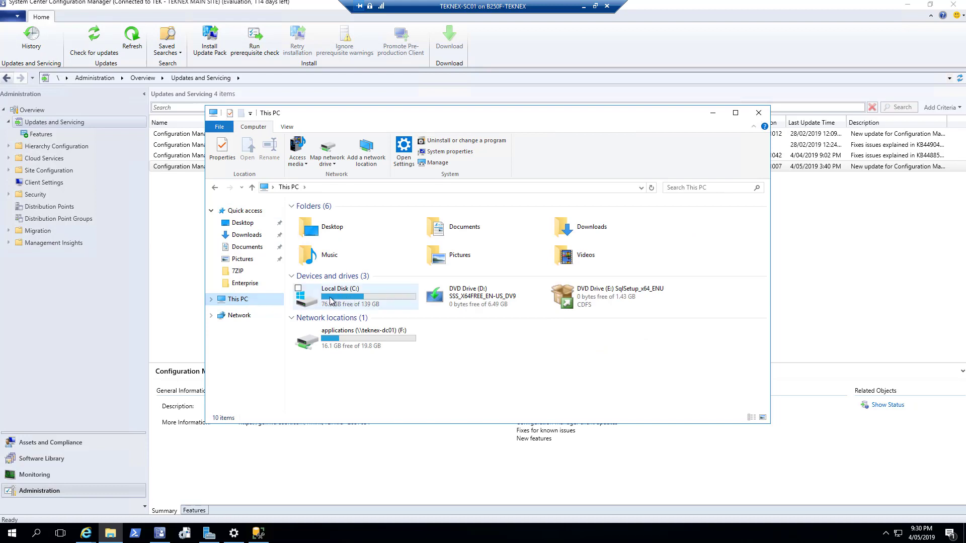
{"action": "double_click", "coordinate": [347, 299]}
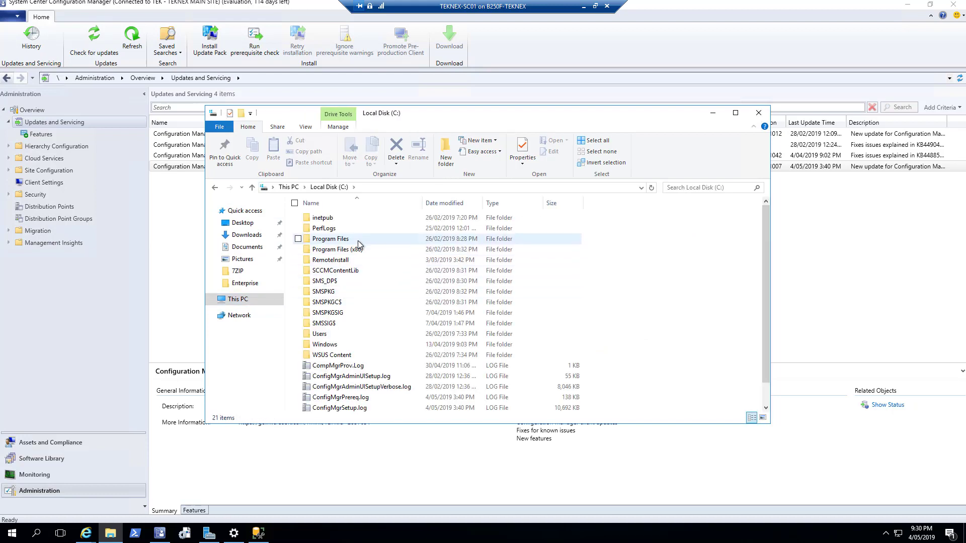
{"action": "double_click", "coordinate": [364, 241]}
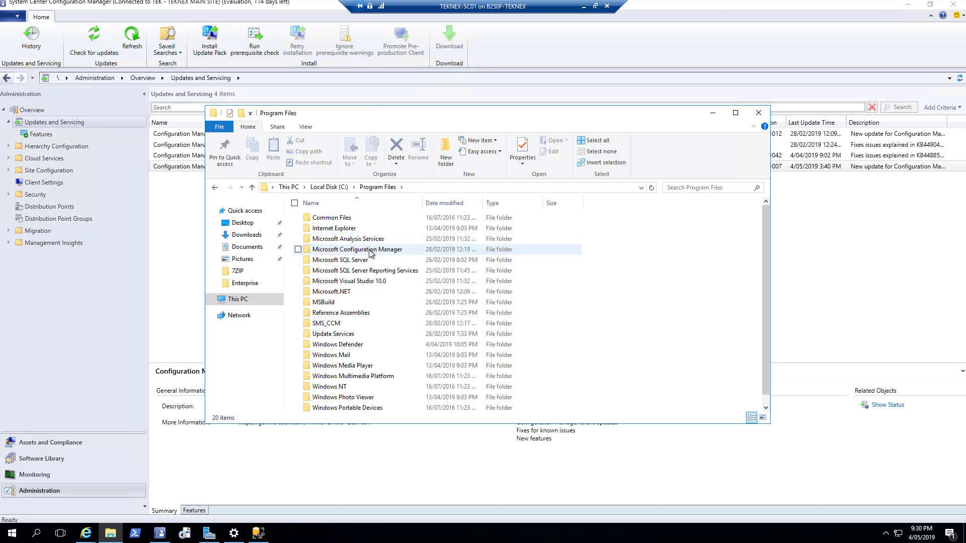
{"action": "left_click", "coordinate": [369, 251]}
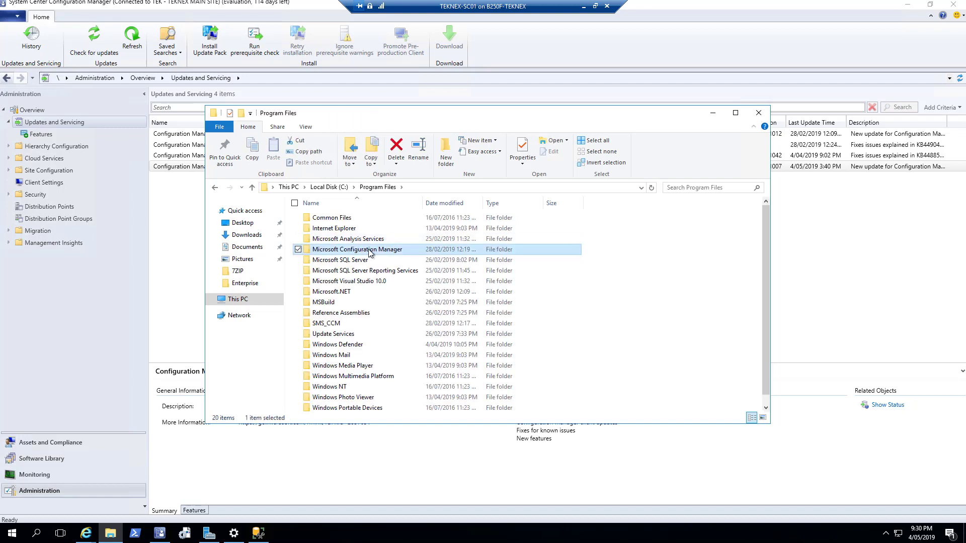
{"action": "double_click", "coordinate": [336, 250]}
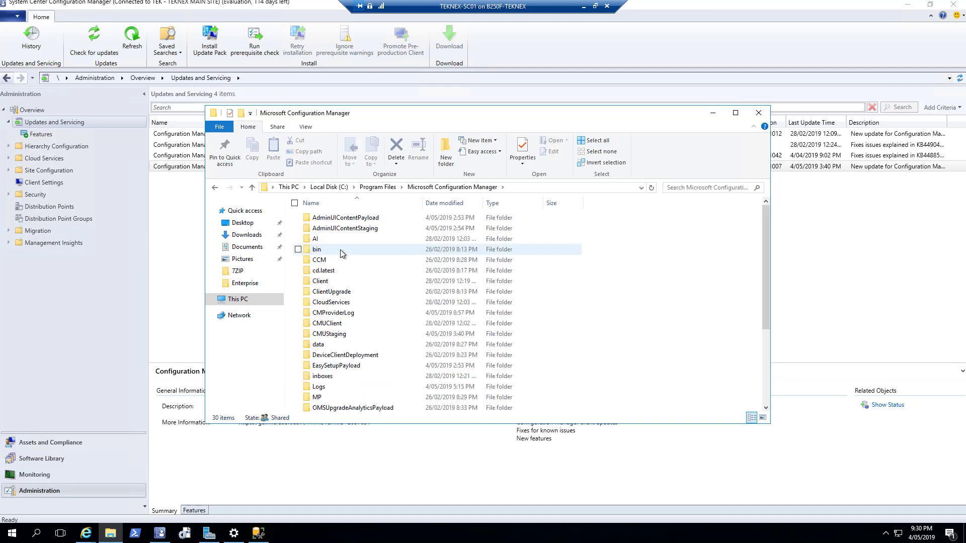
{"action": "left_click", "coordinate": [351, 251]}
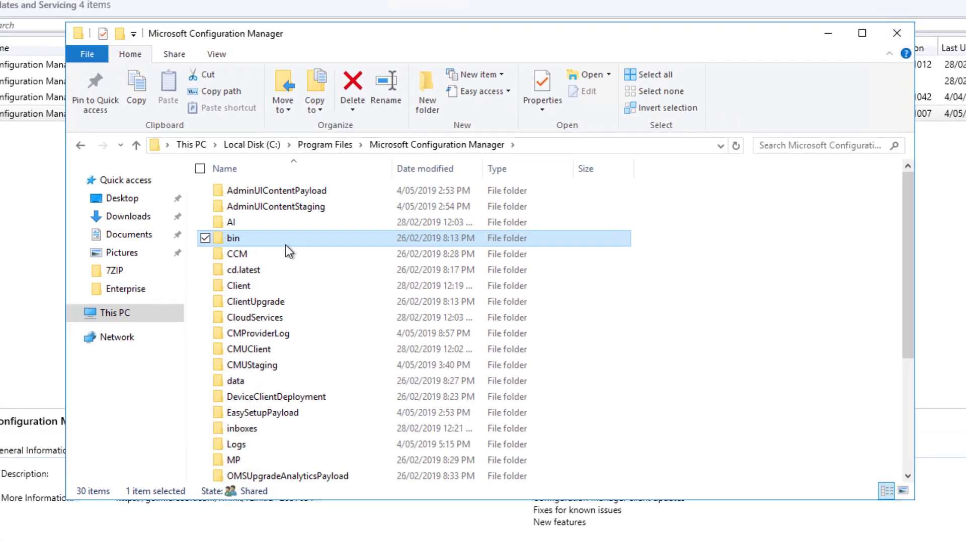
{"action": "key", "text": "e"}
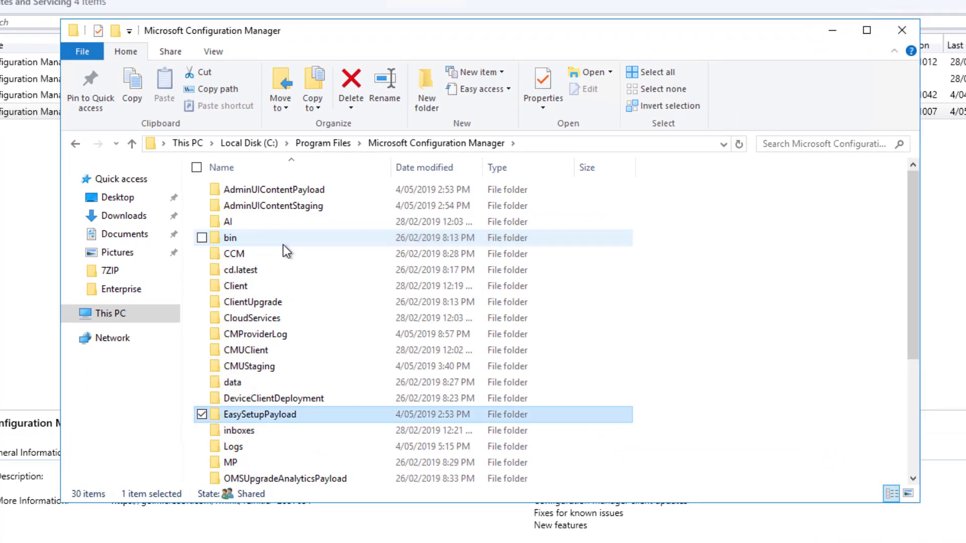
{"action": "double_click", "coordinate": [316, 413]}
- Inspect the four items in the newest GUID update folder, then go back and select Logs
{"action": "left_click", "coordinate": [484, 188]}
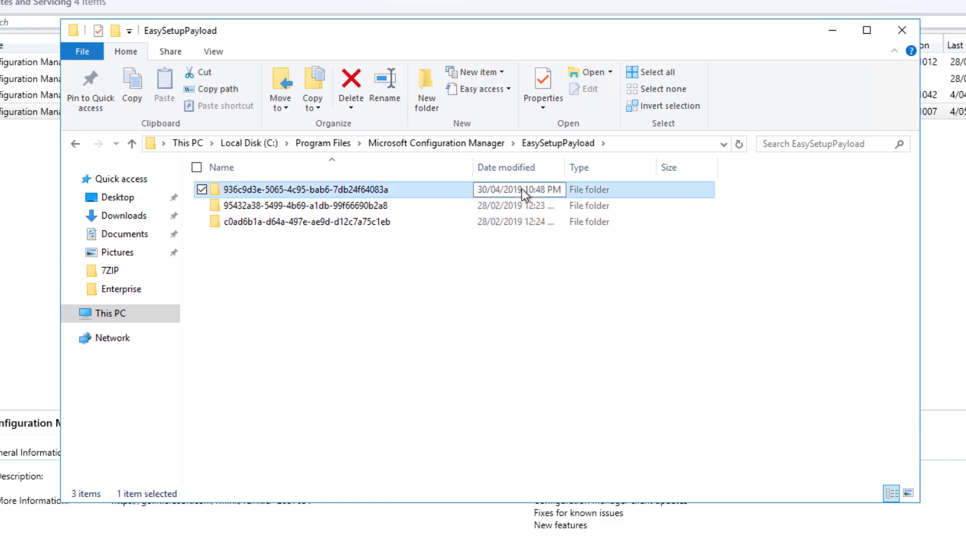
{"action": "left_click_drag", "start_coordinate": [475, 41], "coordinate": [509, 21]}
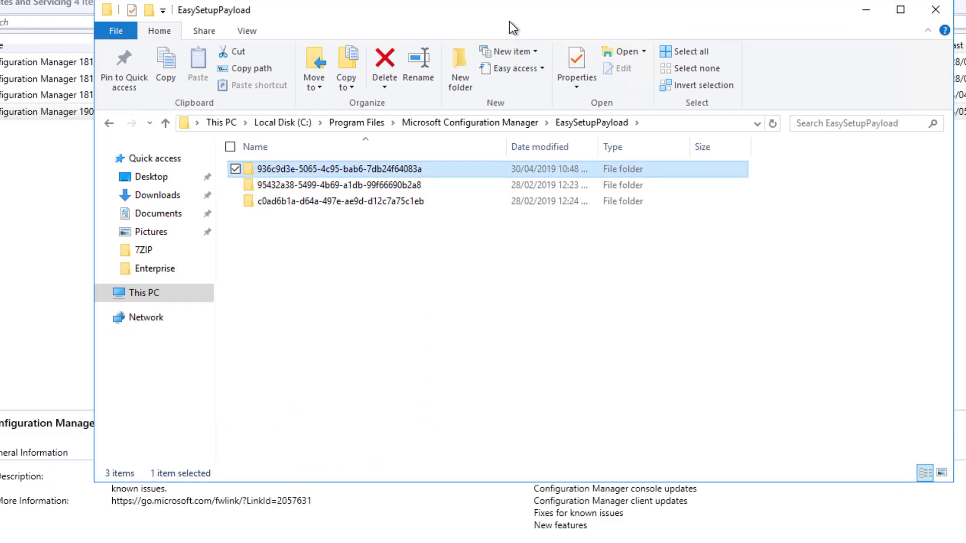
{"action": "double_click", "coordinate": [378, 170]}
{"action": "left_click", "coordinate": [398, 216]}
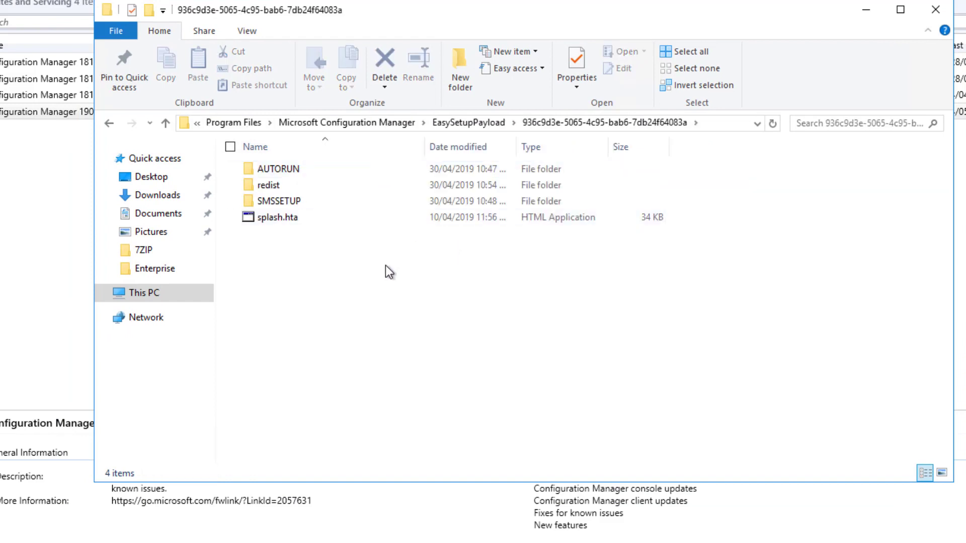
{"action": "left_click_drag", "start_coordinate": [452, 243], "coordinate": [285, 167]}
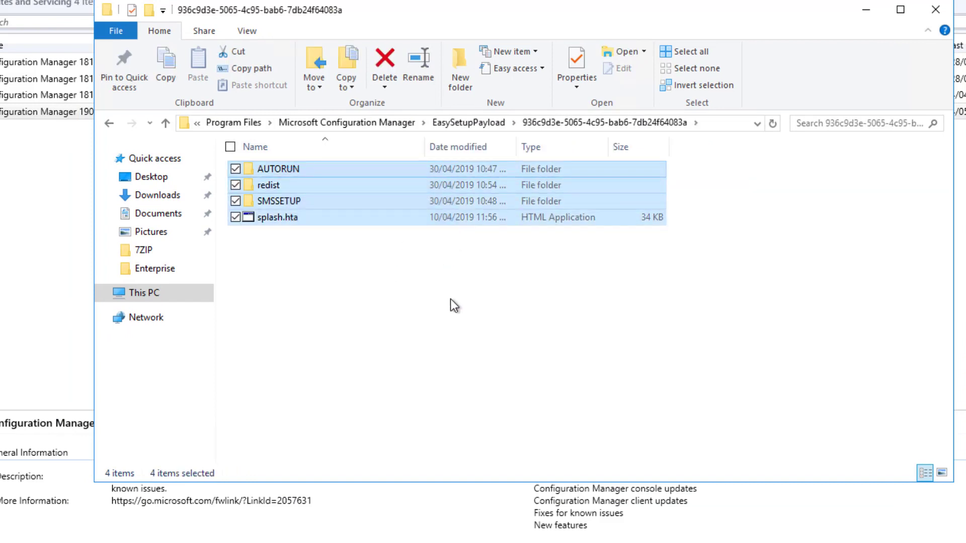
{"action": "left_click", "coordinate": [393, 124]}
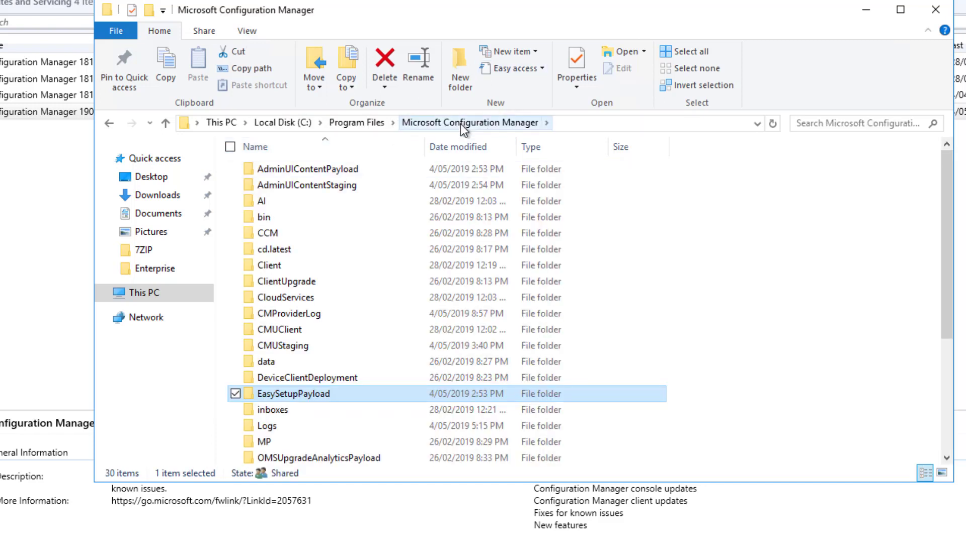
{"action": "left_click", "coordinate": [301, 231]}
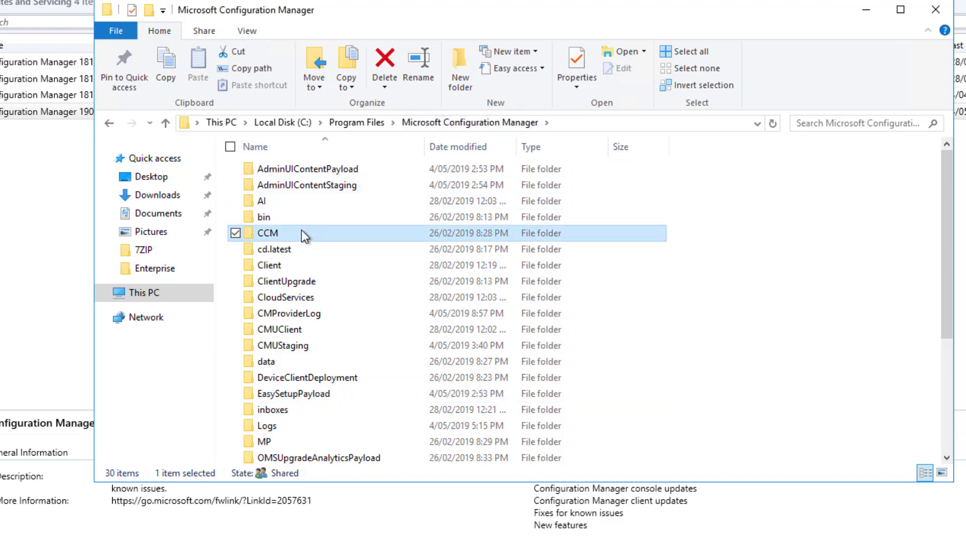
{"action": "left_click", "coordinate": [305, 426]}
{"action": "double_click", "coordinate": [294, 425]}
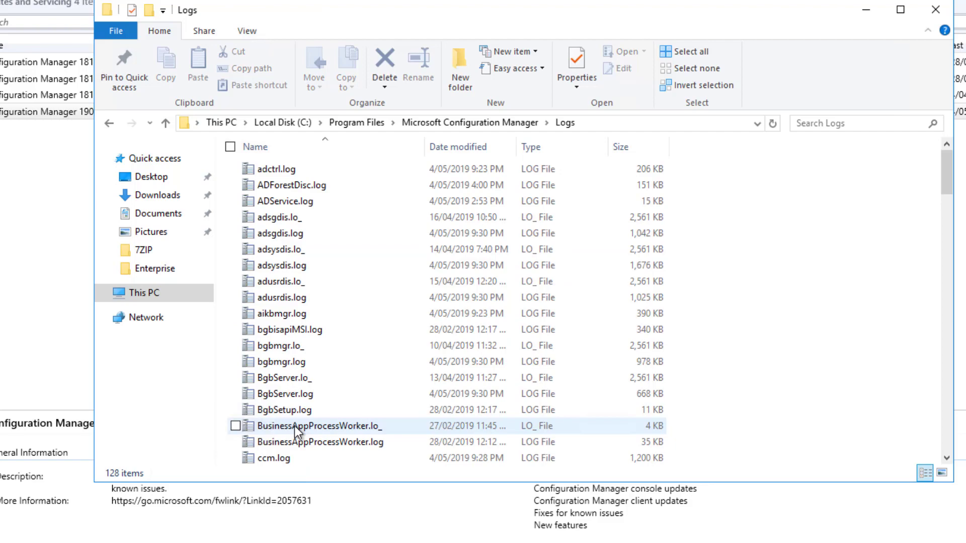
{"action": "left_click", "coordinate": [322, 297]}
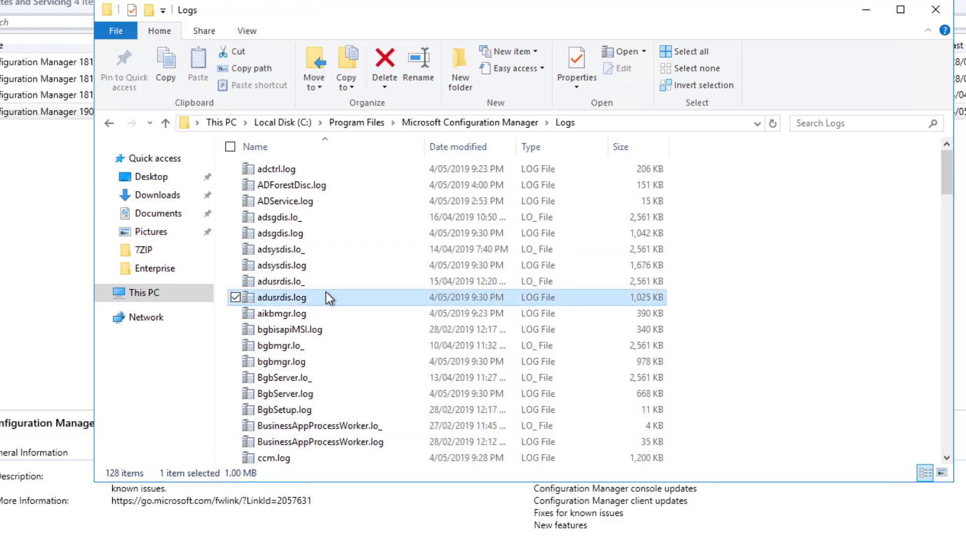
{"action": "left_click", "coordinate": [317, 313]}
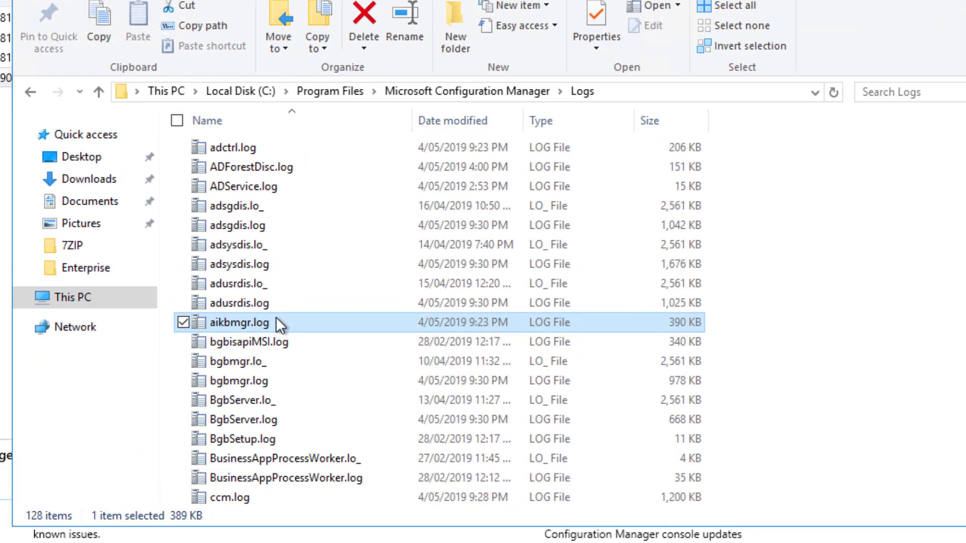
{"action": "type", "text": "dmp"}
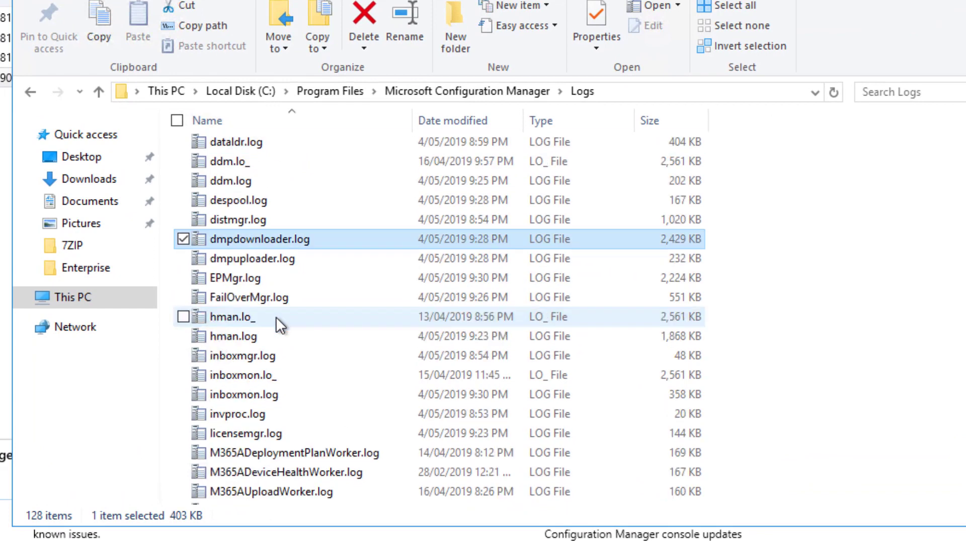
{"action": "double_click", "coordinate": [280, 239]}
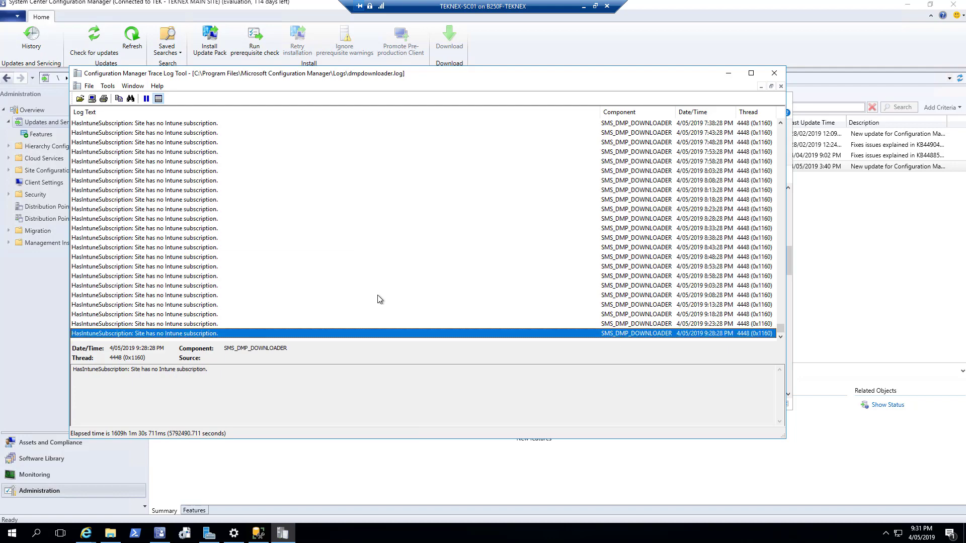
{"action": "left_click", "coordinate": [774, 73]}
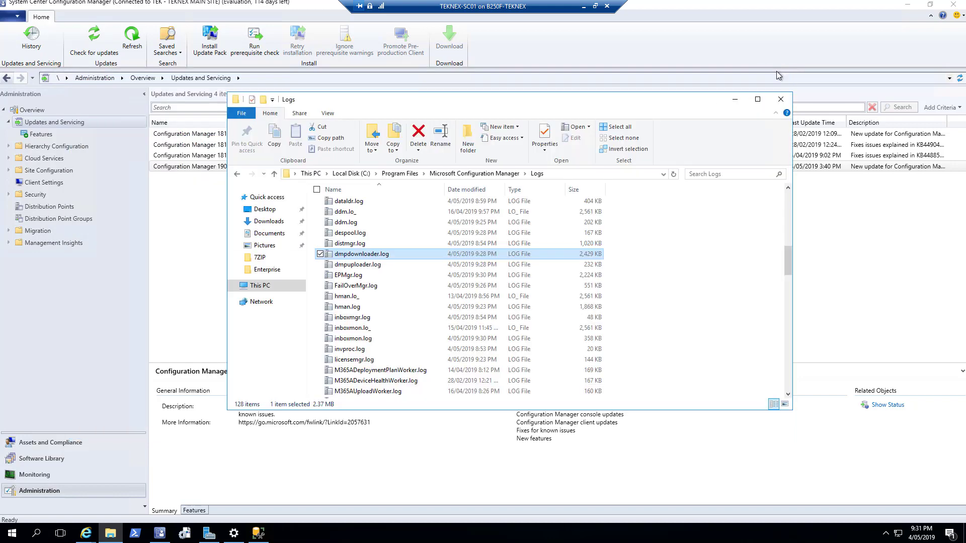
- Close the Logs window, confirm the EasySetupPayload folder size of 2.32 GB, and close Explorer
{"action": "left_click", "coordinate": [780, 99]}
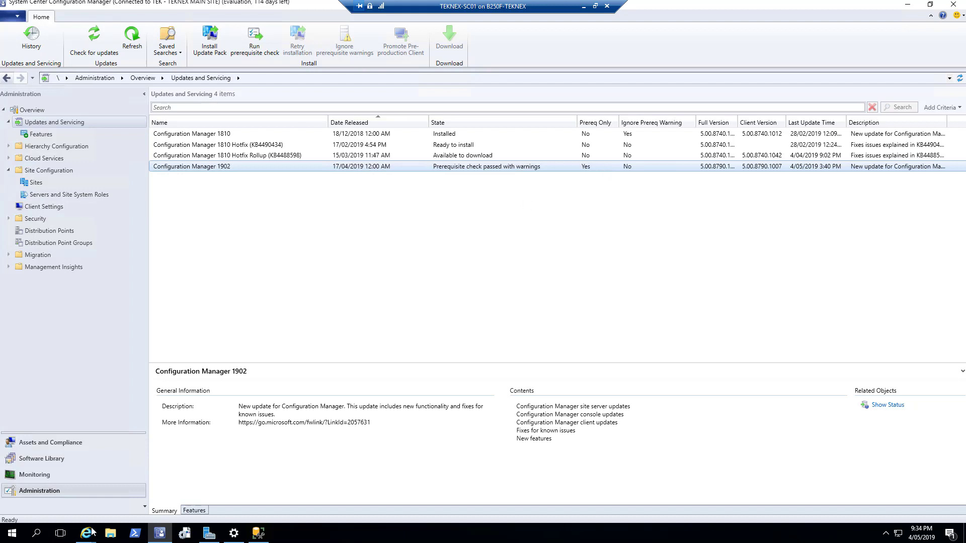
{"action": "left_click", "coordinate": [110, 533]}
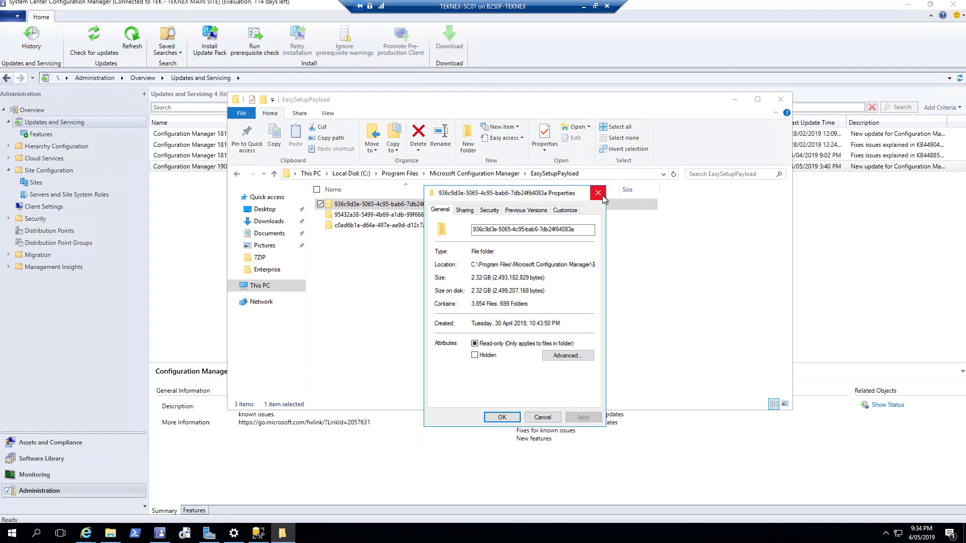
{"action": "left_click", "coordinate": [601, 195]}
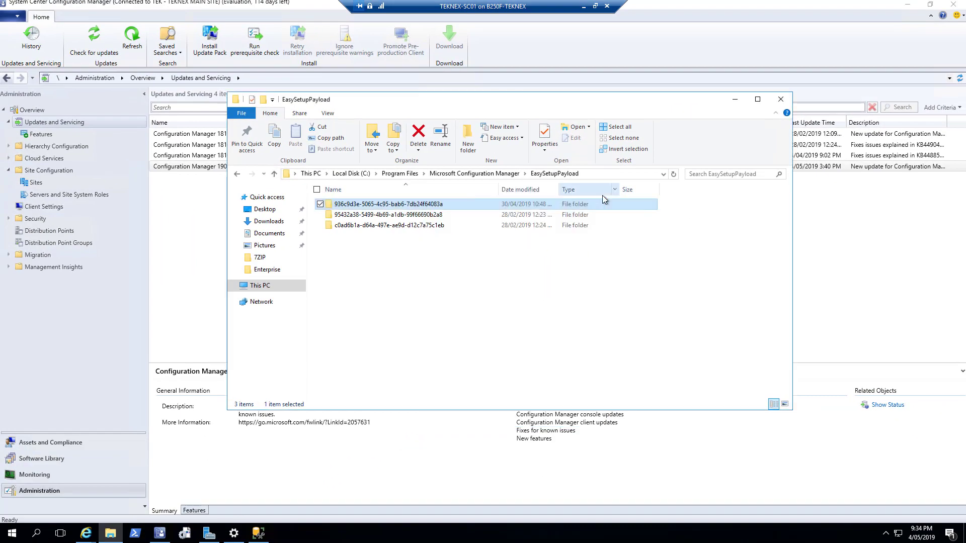
{"action": "left_click", "coordinate": [784, 99]}
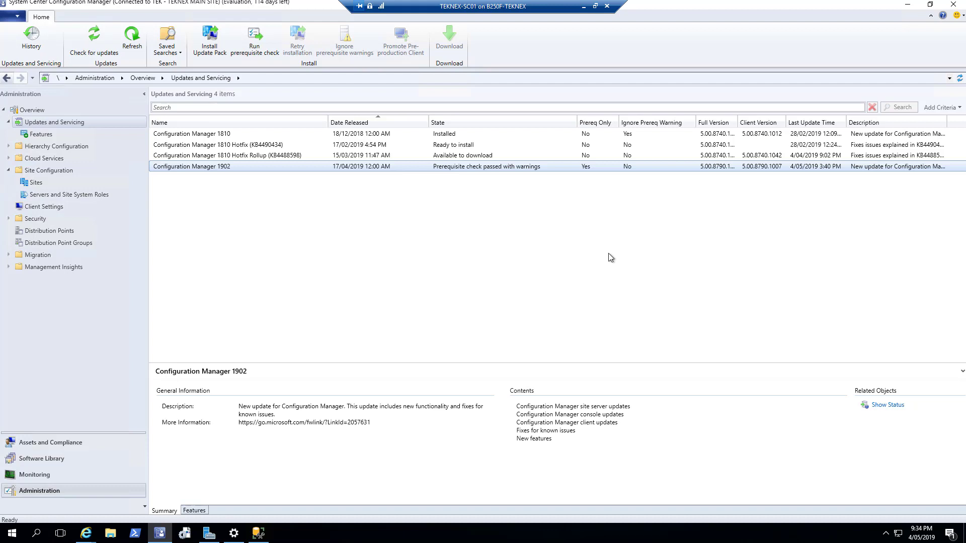
{"action": "right_click", "coordinate": [550, 172]}
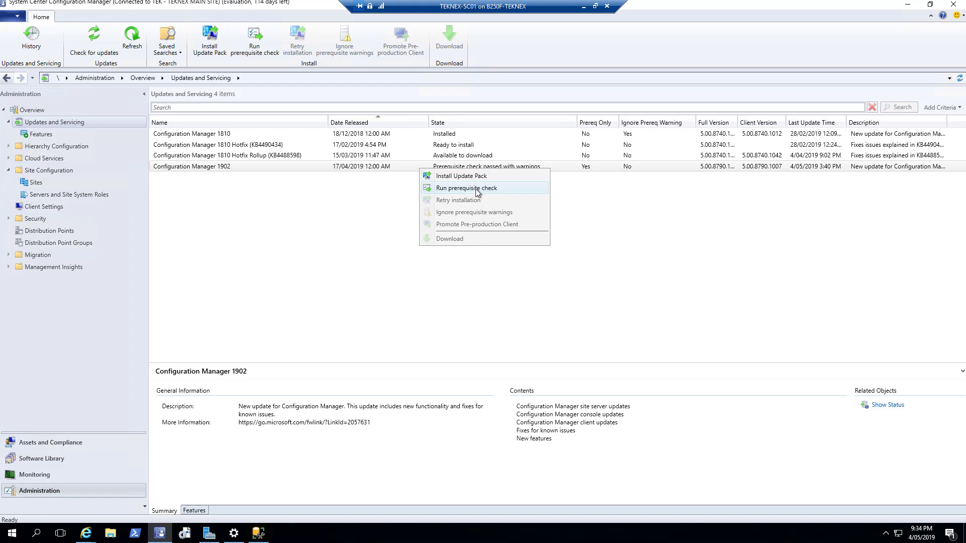
{"action": "left_click", "coordinate": [599, 192]}
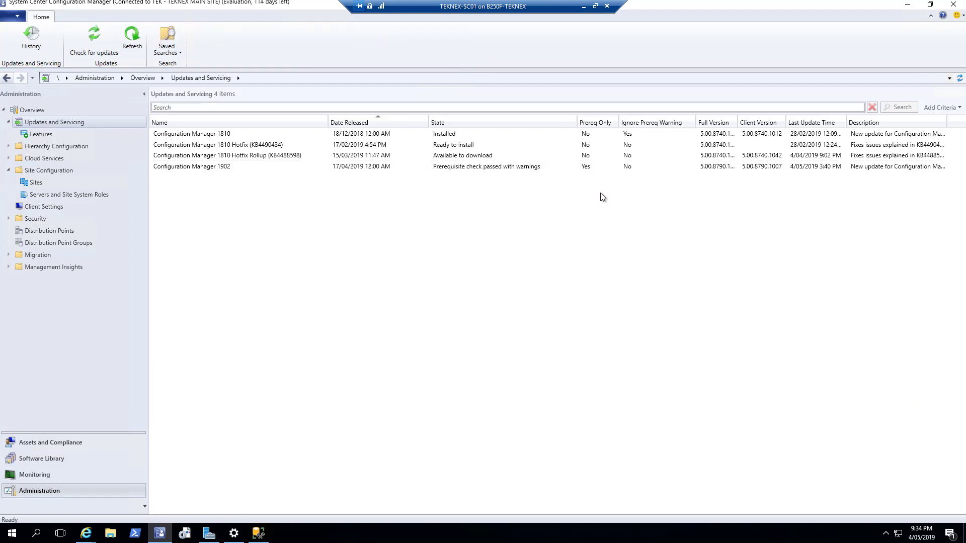
{"action": "left_click", "coordinate": [559, 171]}
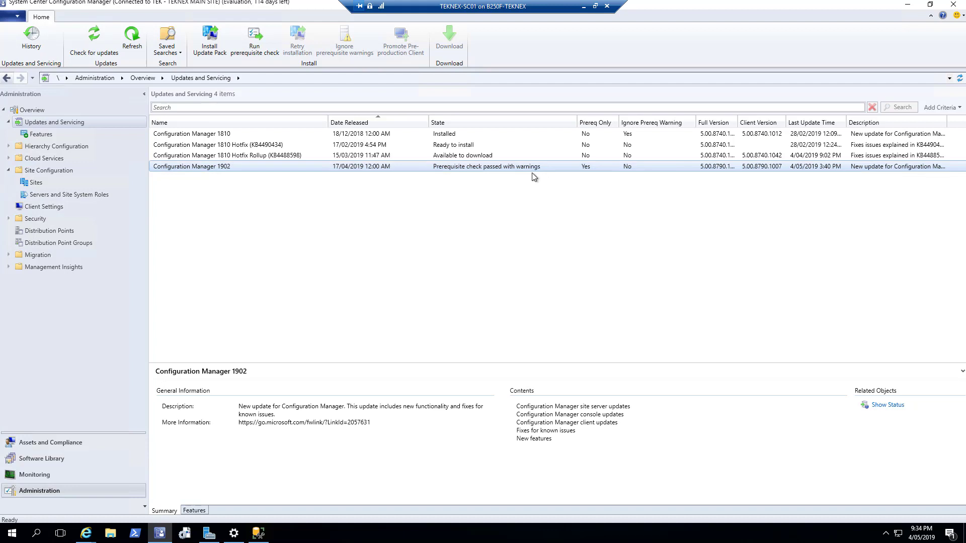
- Jump to the 1902 update in Monitoring and open its detailed installation status
{"action": "left_click", "coordinate": [886, 408]}
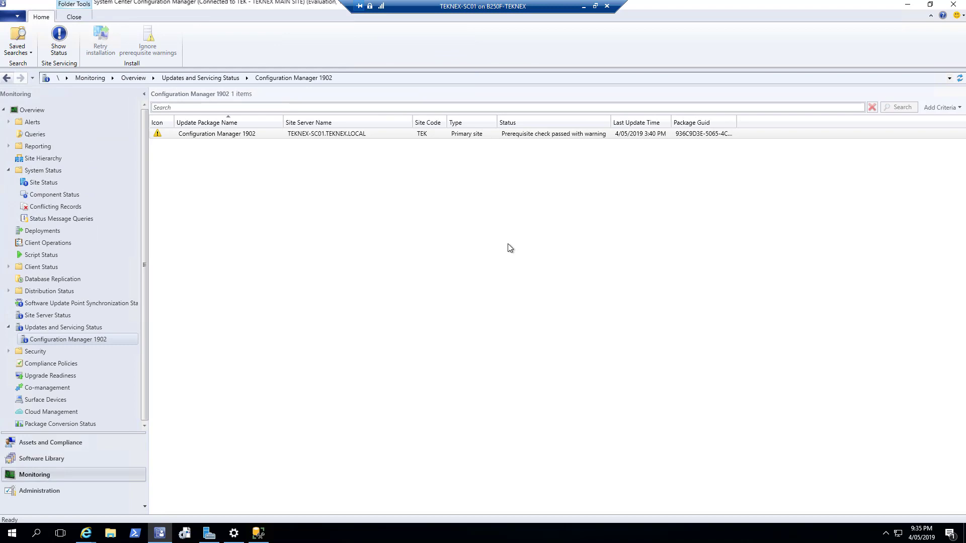
{"action": "left_click", "coordinate": [350, 135]}
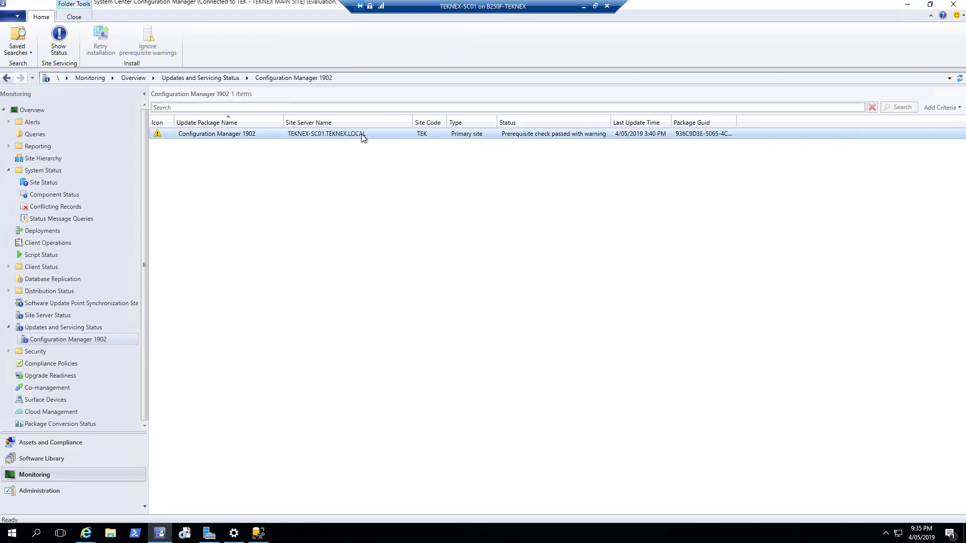
{"action": "right_click", "coordinate": [342, 135]}
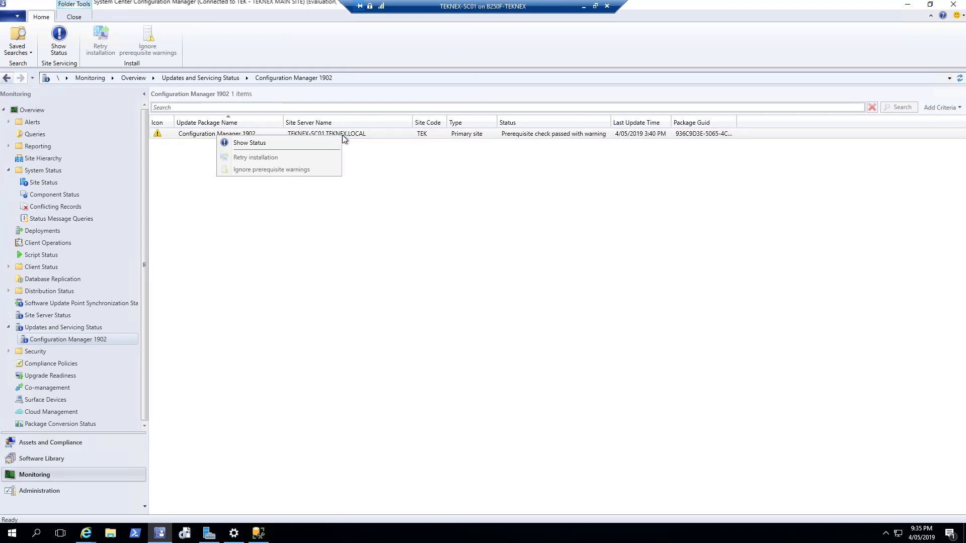
{"action": "left_click", "coordinate": [315, 143]}
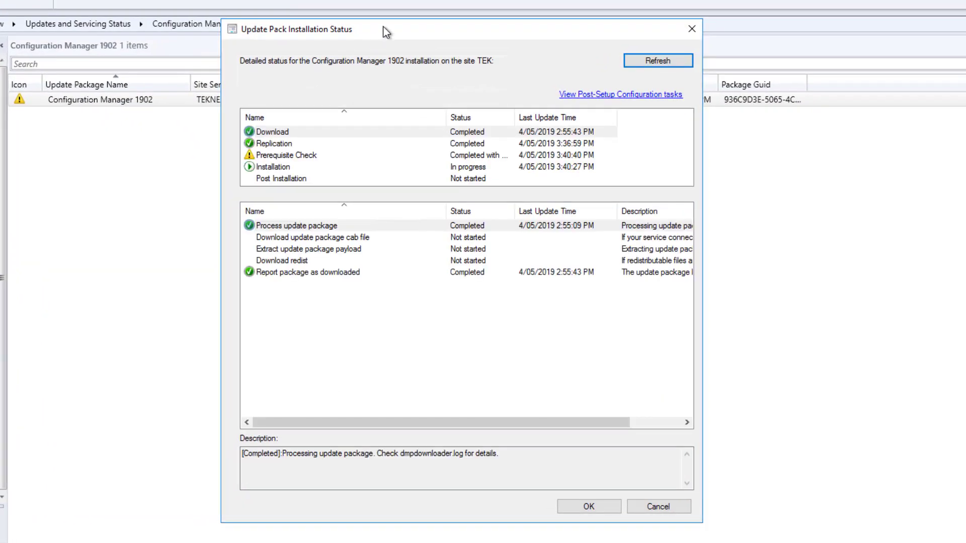
- Read the SQL Server Native Client and change-tracking backlog prerequisite warnings, then close the status dialog
{"action": "left_click_drag", "start_coordinate": [387, 32], "coordinate": [394, 47]}
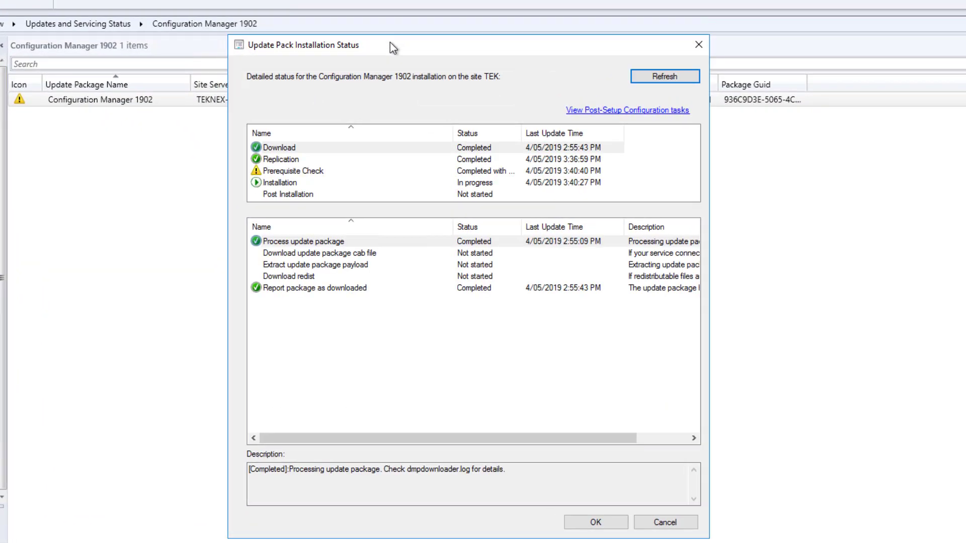
{"action": "left_click", "coordinate": [327, 171]}
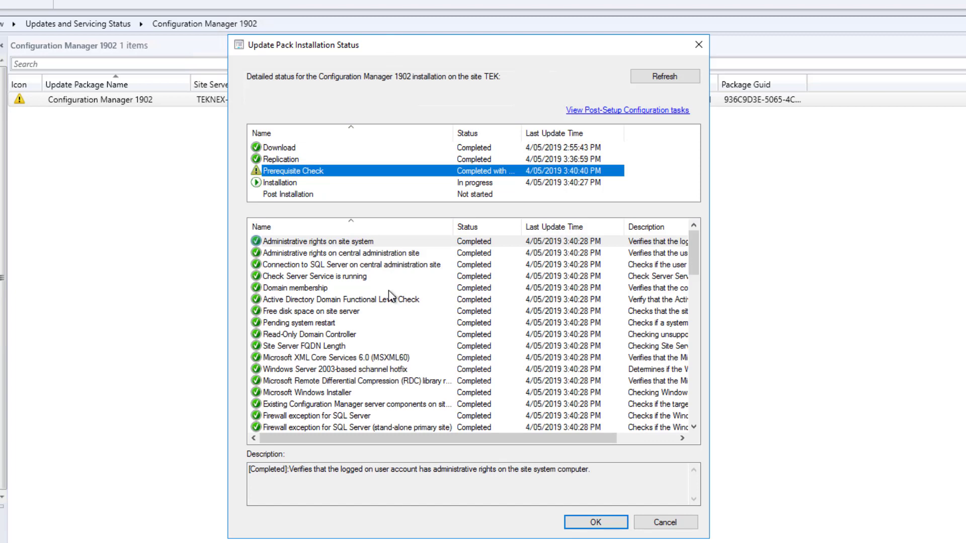
{"action": "scroll", "coordinate": [388, 291], "scroll_direction": "down", "scroll_amount": 8}
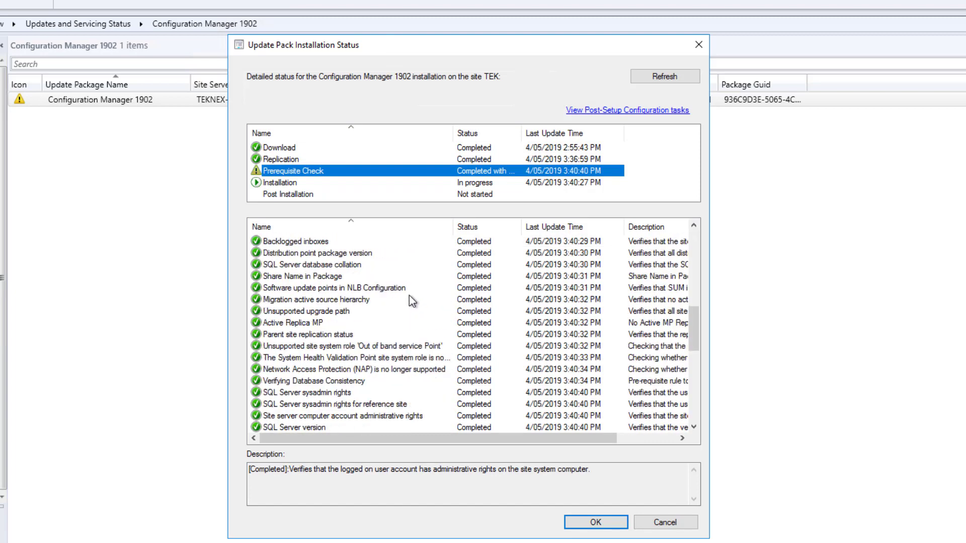
{"action": "scroll", "coordinate": [409, 296], "scroll_direction": "down", "scroll_amount": 8}
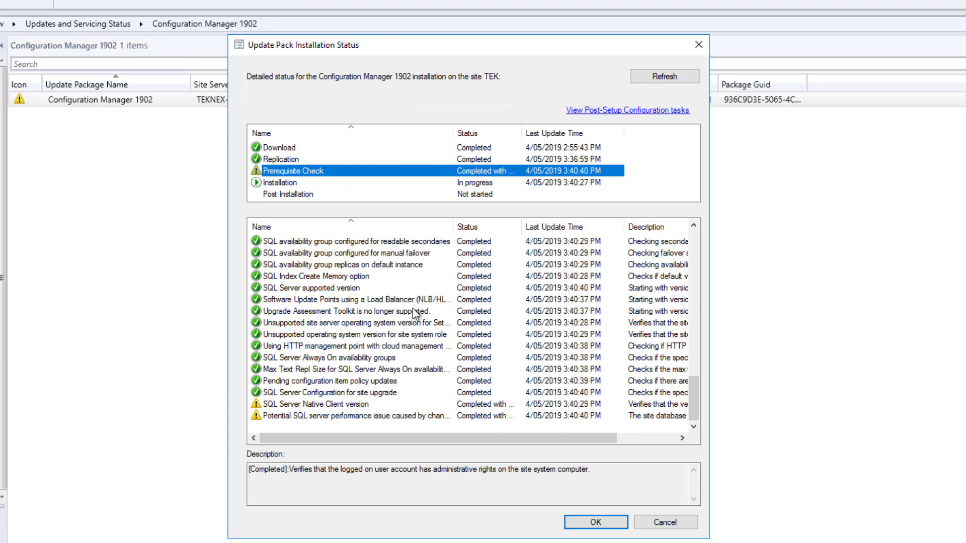
{"action": "left_click", "coordinate": [335, 404]}
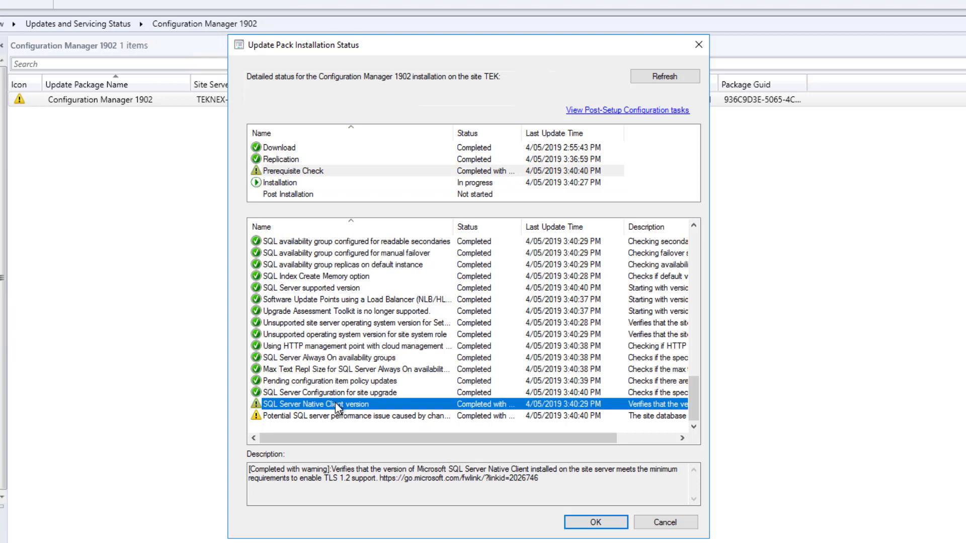
{"action": "left_click", "coordinate": [360, 417]}
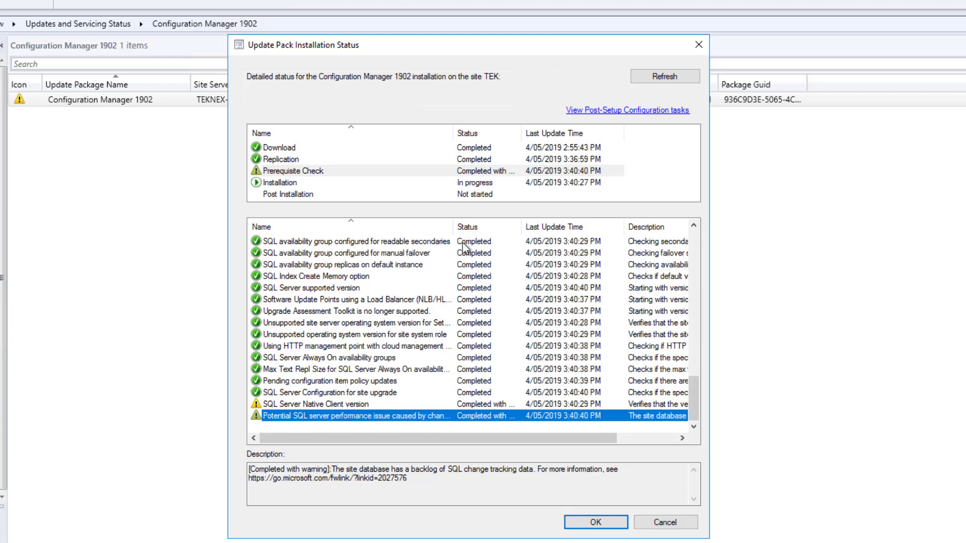
{"action": "left_click_drag", "start_coordinate": [453, 129], "coordinate": [479, 133]}
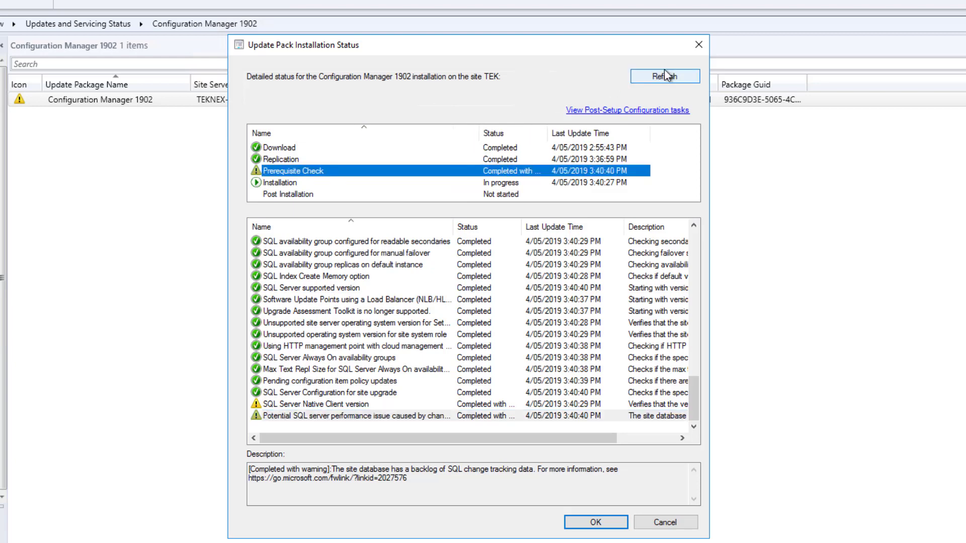
{"action": "left_click", "coordinate": [696, 45]}
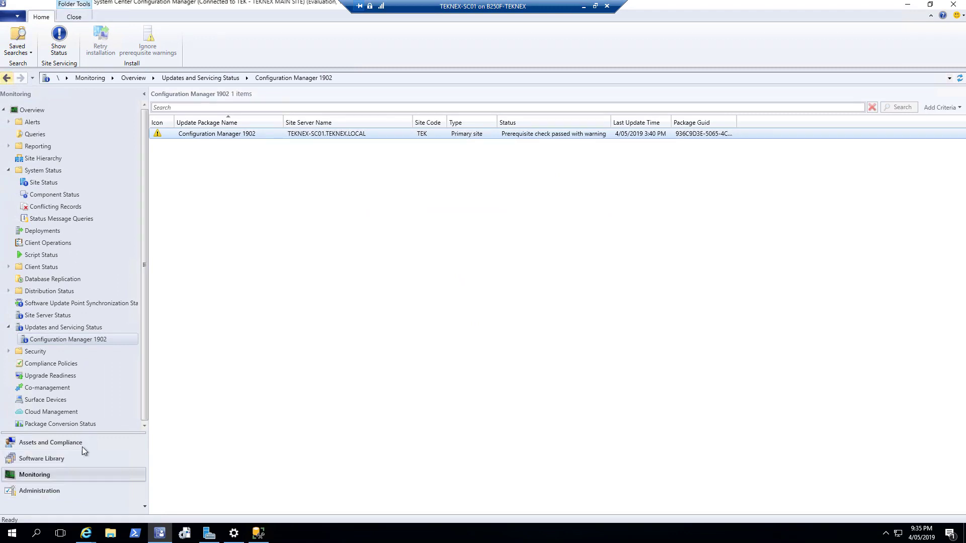
- Copy the KB4488598 support link from the 1810 Hotfix Rollup details, then switch to Internet Explorer
{"action": "left_click", "coordinate": [54, 489]}
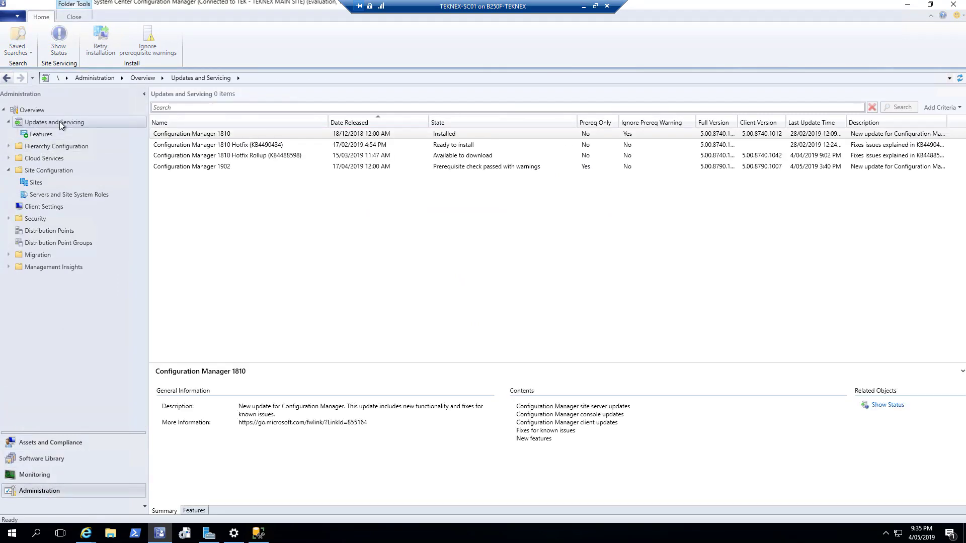
{"action": "left_click", "coordinate": [218, 155]}
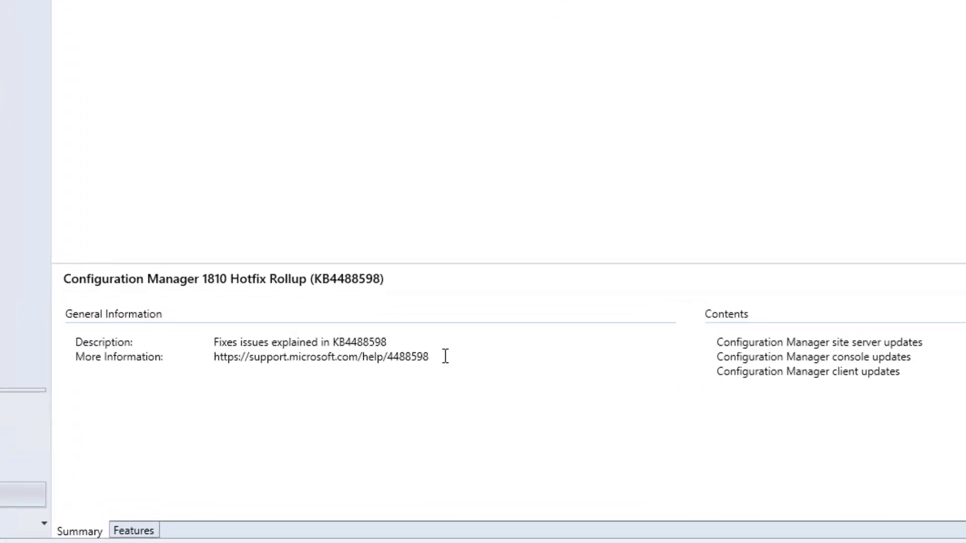
{"action": "left_click_drag", "start_coordinate": [445, 356], "coordinate": [211, 361]}
{"action": "right_click", "coordinate": [234, 360]}
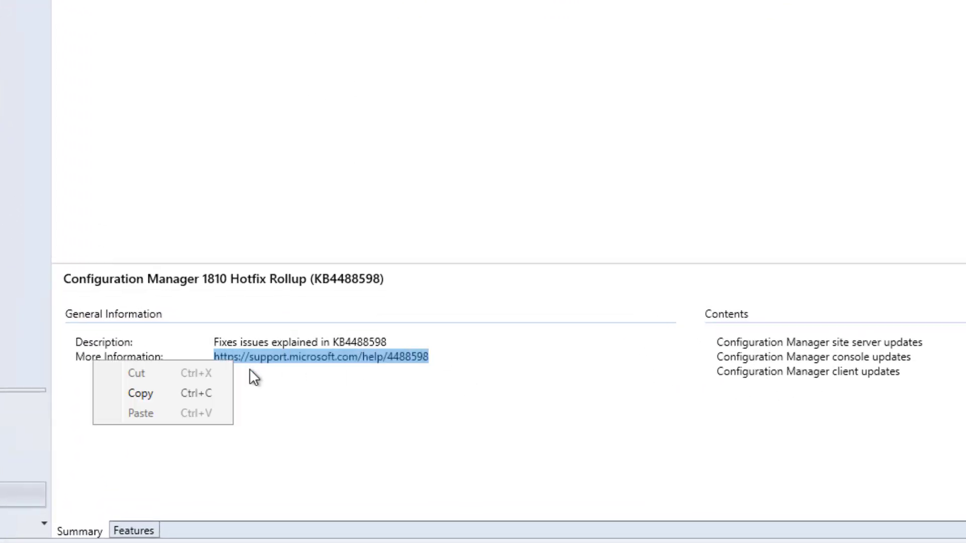
{"action": "left_click", "coordinate": [182, 391]}
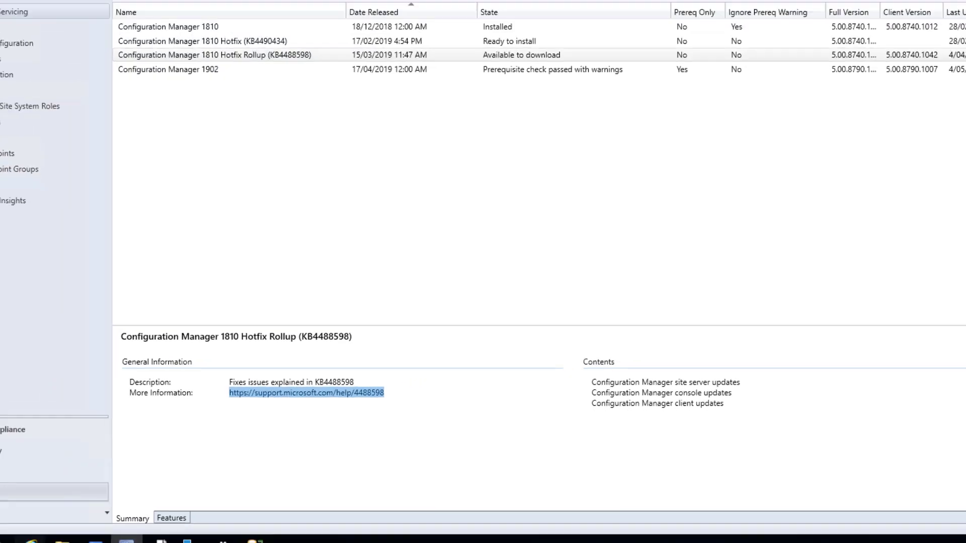
{"action": "mouse_move", "coordinate": [85, 533]}
{"action": "left_click", "coordinate": [74, 500]}
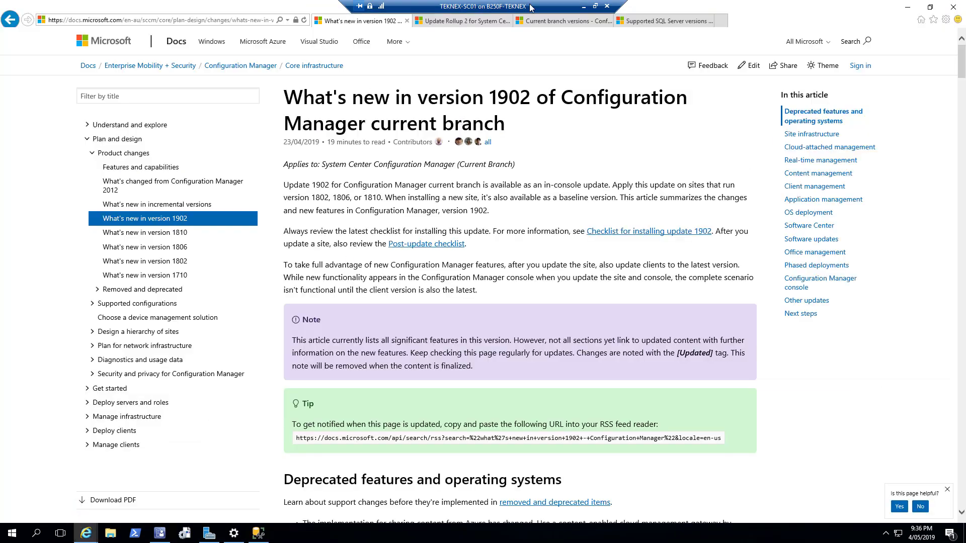
- Switch to the Update Rollup 2 article, mark KB 4488598 in its address, and highlight the 1902 notice
{"action": "left_click", "coordinate": [482, 22]}
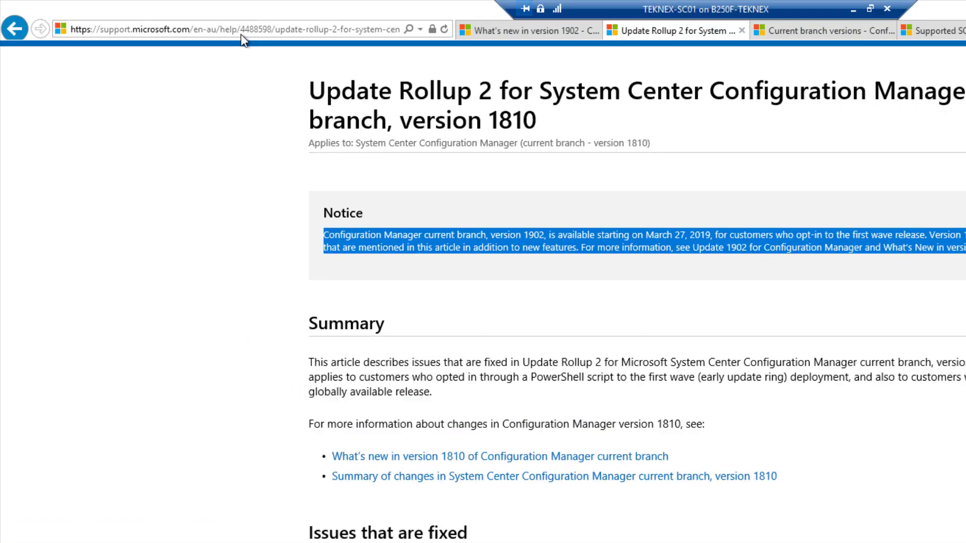
{"action": "left_click", "coordinate": [176, 22]}
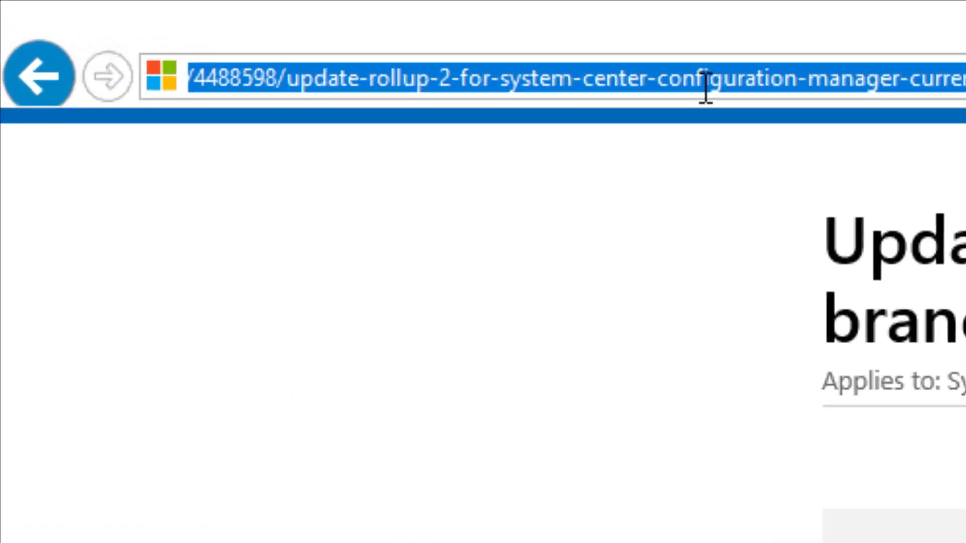
{"action": "left_click", "coordinate": [301, 85]}
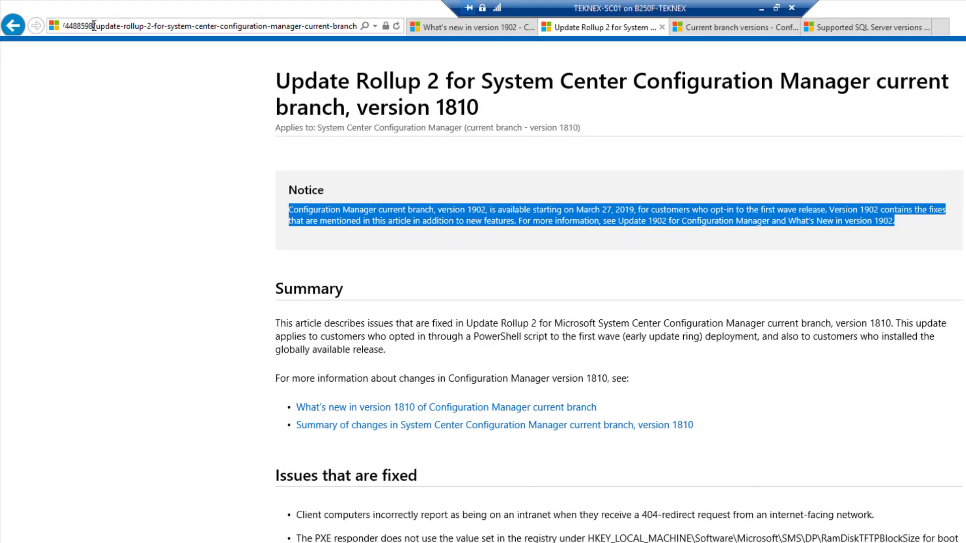
{"action": "left_click_drag", "start_coordinate": [93, 26], "coordinate": [58, 26]}
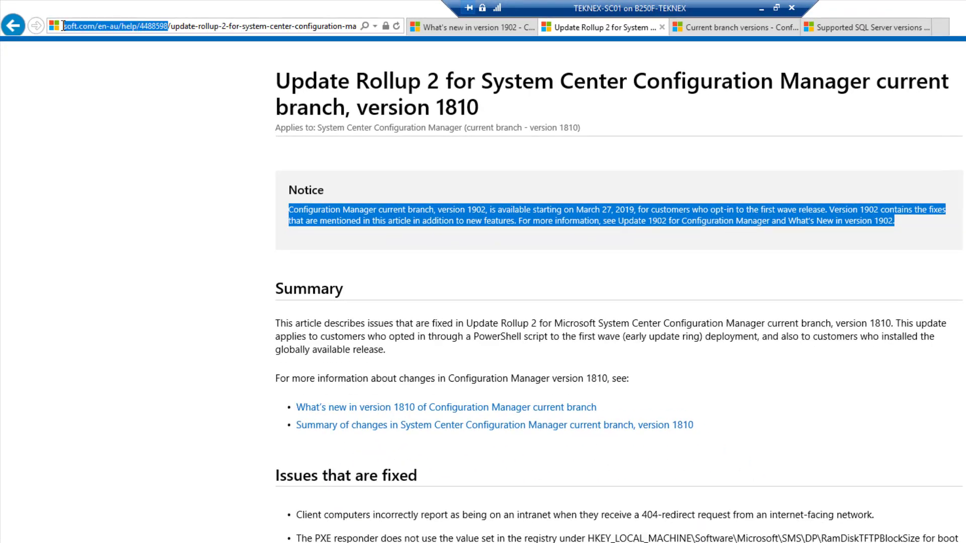
{"action": "left_click", "coordinate": [164, 142]}
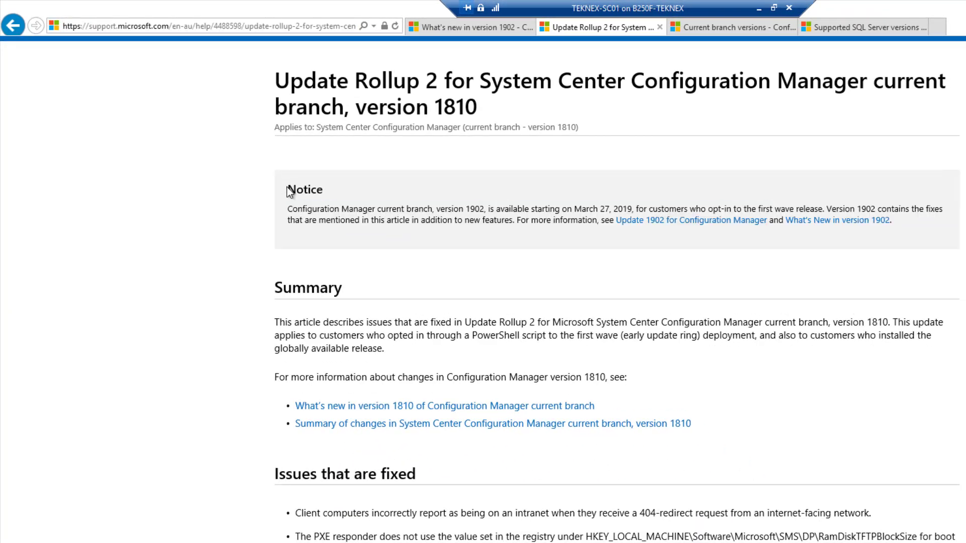
{"action": "left_click_drag", "start_coordinate": [288, 187], "coordinate": [919, 261]}
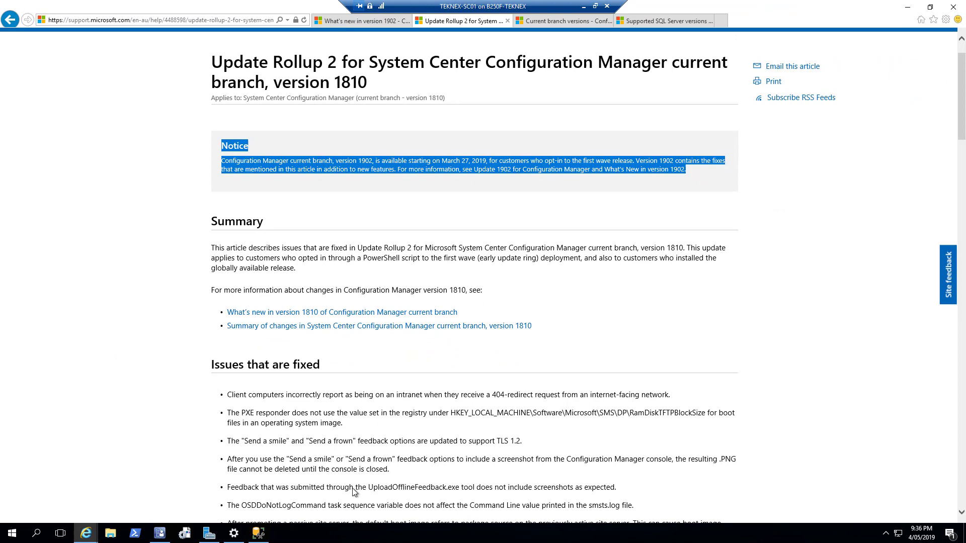
- Start Install Update Pack for Configuration Manager 1902 with prerequisite check warnings ignored
{"action": "left_click", "coordinate": [160, 533]}
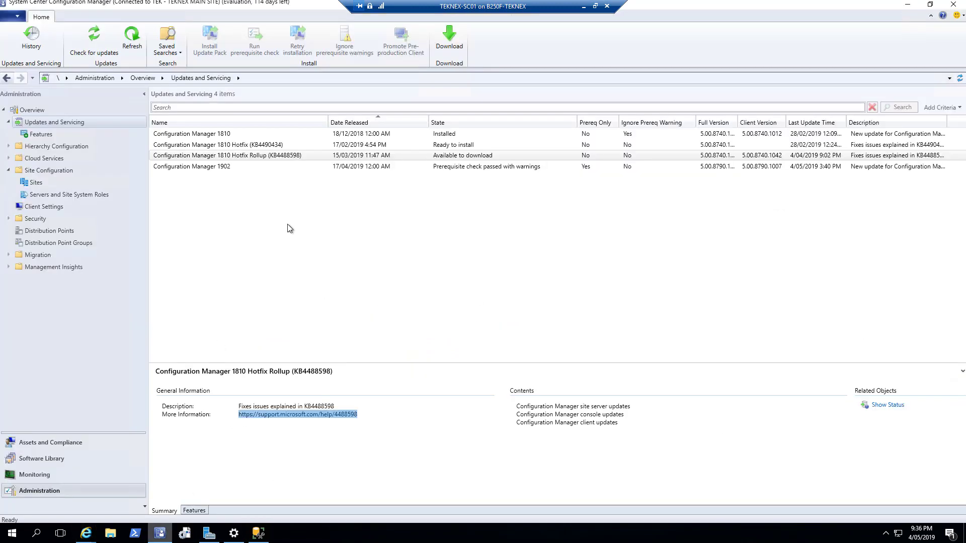
{"action": "left_click", "coordinate": [217, 171]}
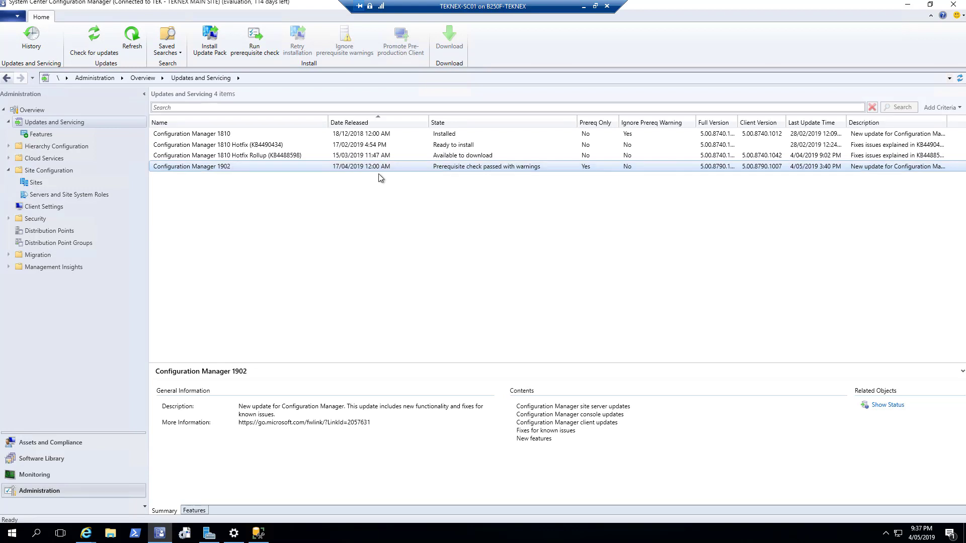
{"action": "right_click", "coordinate": [282, 167]}
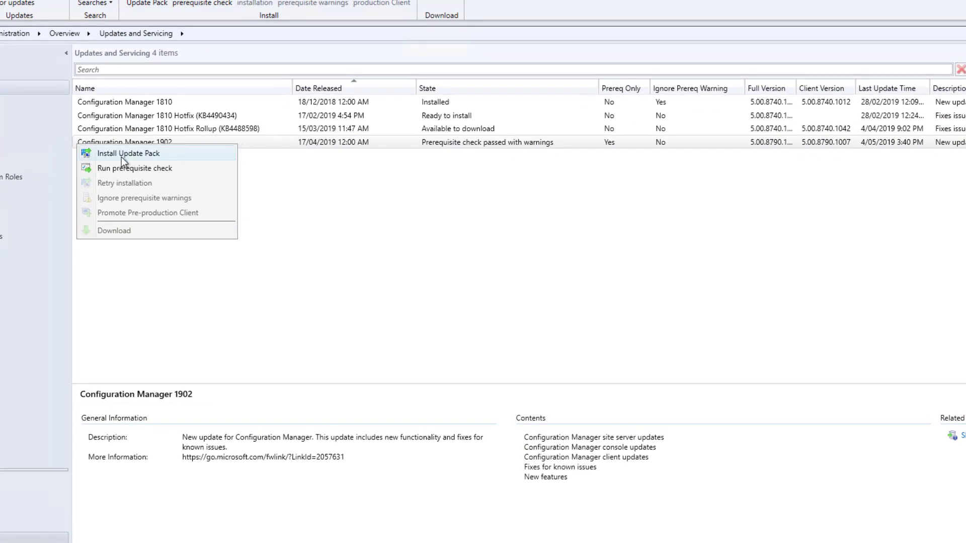
{"action": "left_click", "coordinate": [150, 154]}
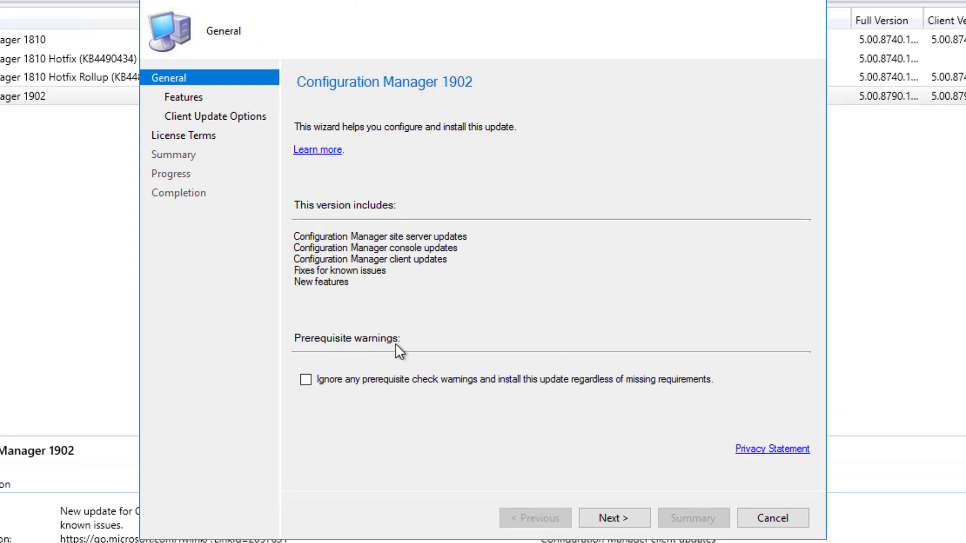
{"action": "left_click", "coordinate": [364, 381]}
- Keep the default features, upgrade clients without validating, and accept the 1902 license terms
{"action": "left_click", "coordinate": [624, 523]}
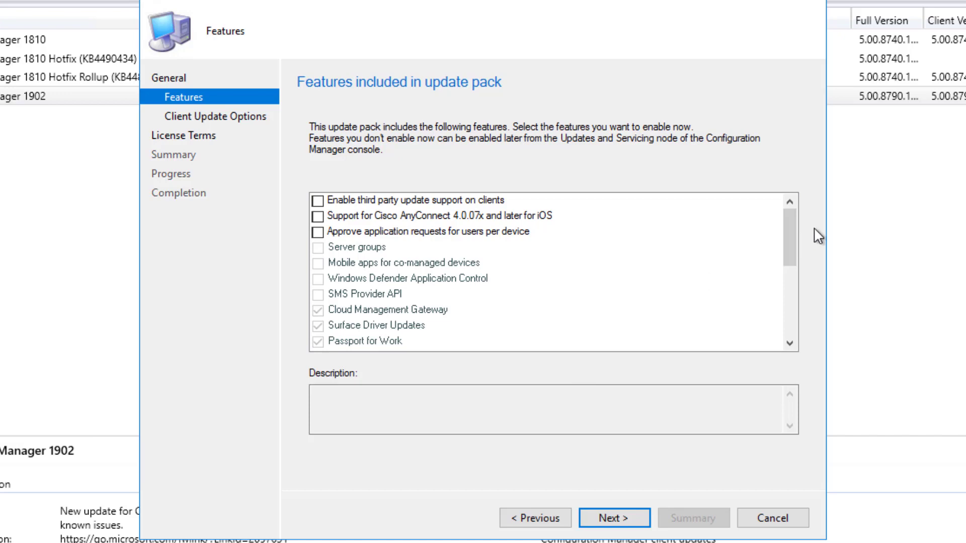
{"action": "left_click_drag", "start_coordinate": [790, 245], "coordinate": [452, 231]}
{"action": "left_click", "coordinate": [613, 518]}
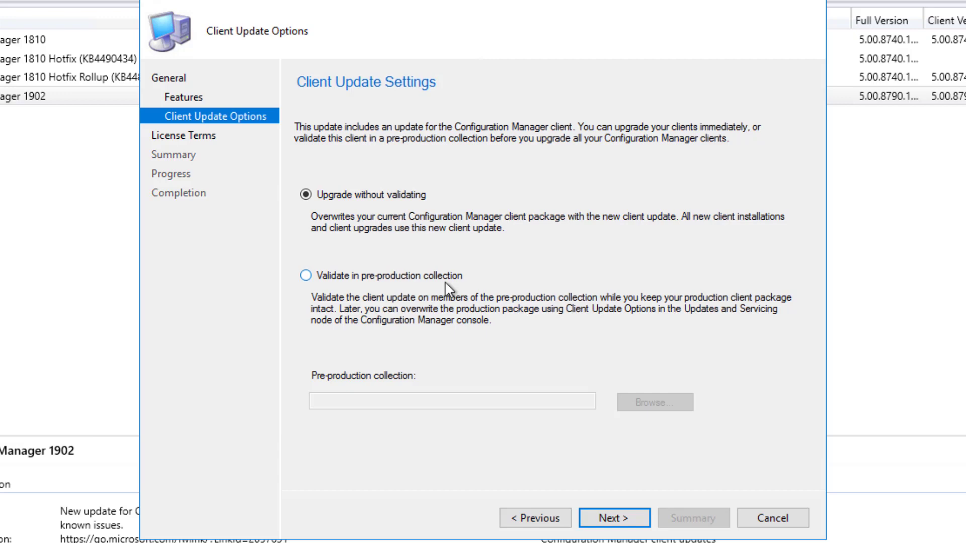
{"action": "left_click", "coordinate": [616, 519]}
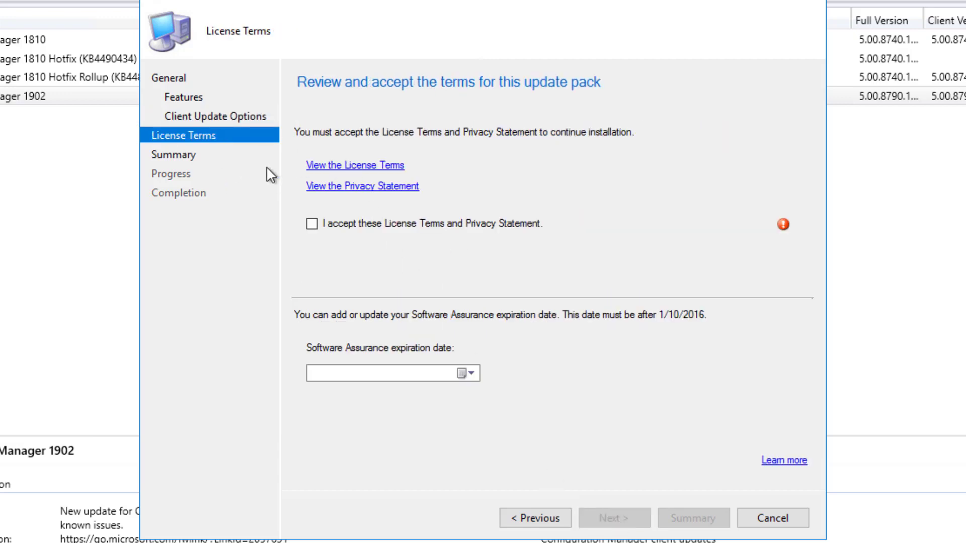
{"action": "left_click", "coordinate": [342, 227]}
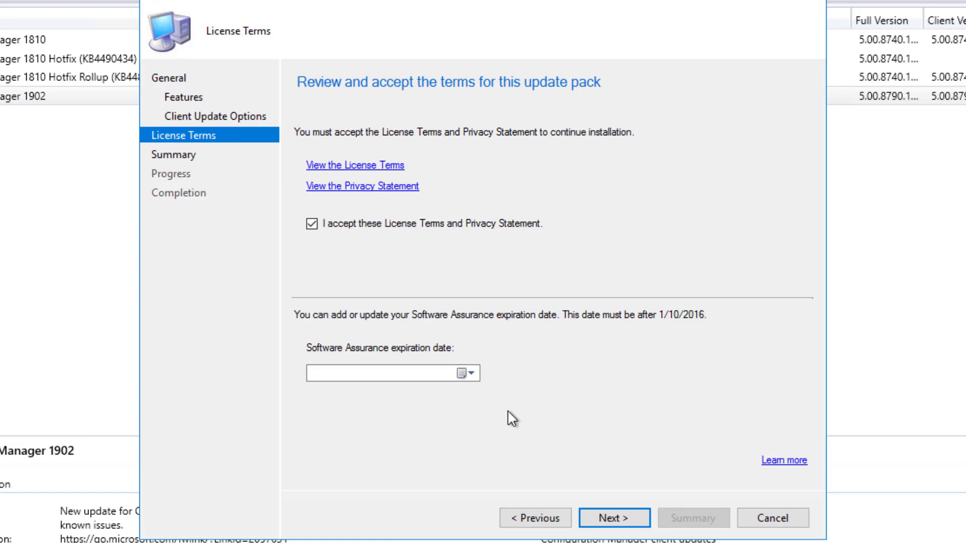
- Confirm the summary to install 1902, close the completed wizard, and select the 1902 row
{"action": "left_click", "coordinate": [619, 516]}
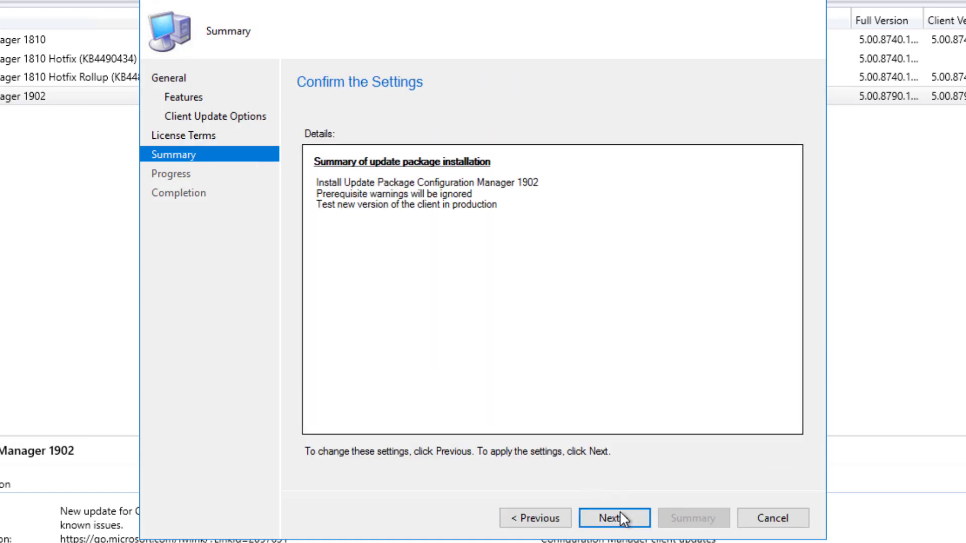
{"action": "left_click", "coordinate": [619, 518]}
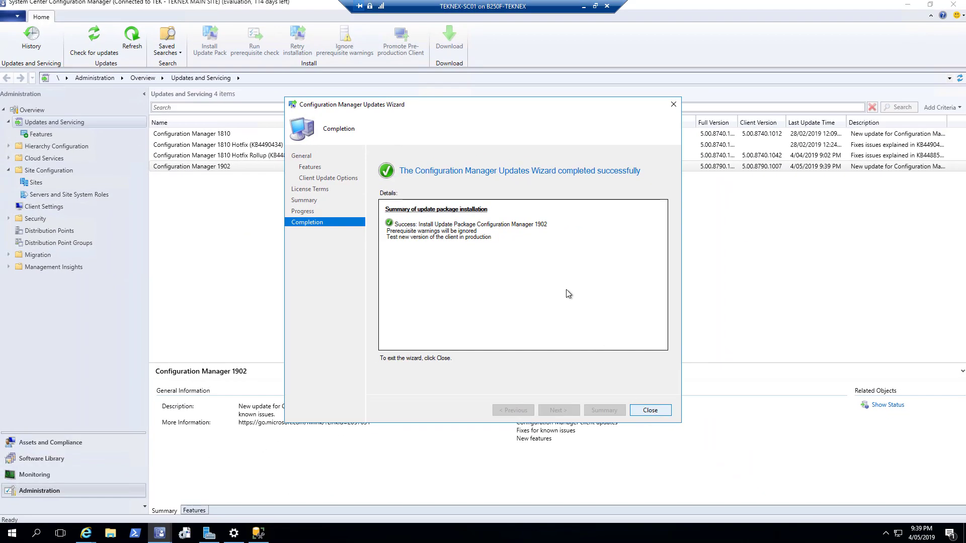
{"action": "key", "text": "Return"}
{"action": "left_click", "coordinate": [435, 166]}
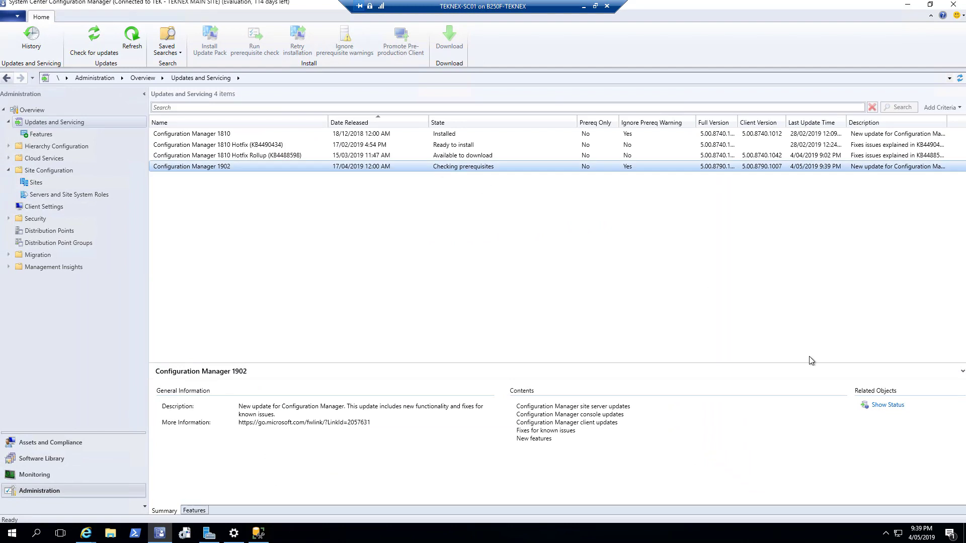
- Open the detailed installation status for the Configuration Manager 1902 update pack
{"action": "left_click", "coordinate": [893, 410]}
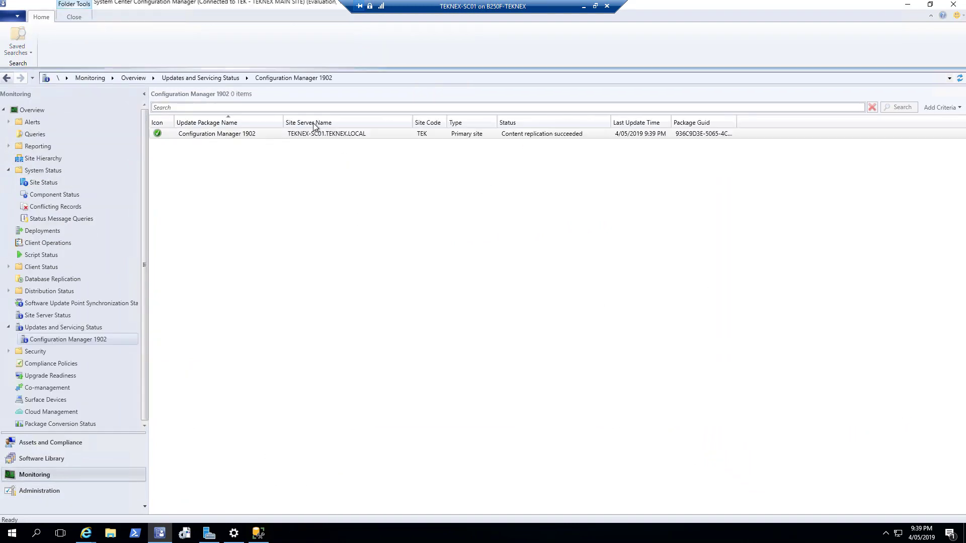
{"action": "left_click", "coordinate": [269, 134]}
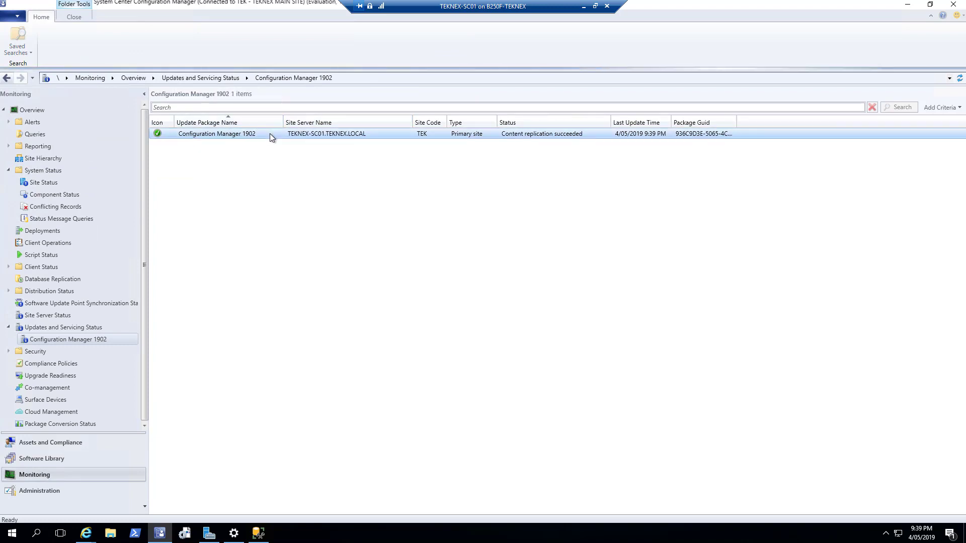
{"action": "right_click", "coordinate": [270, 134]}
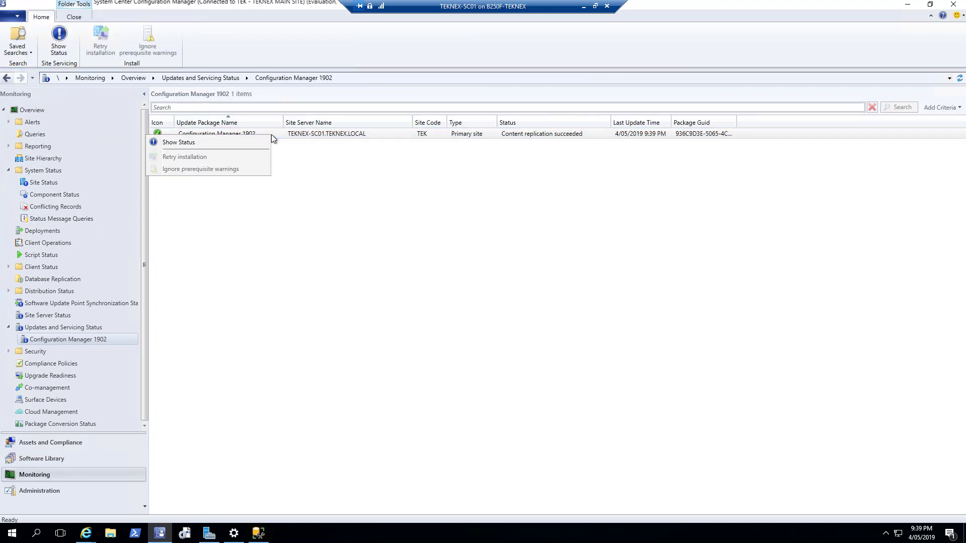
{"action": "left_click", "coordinate": [234, 143]}
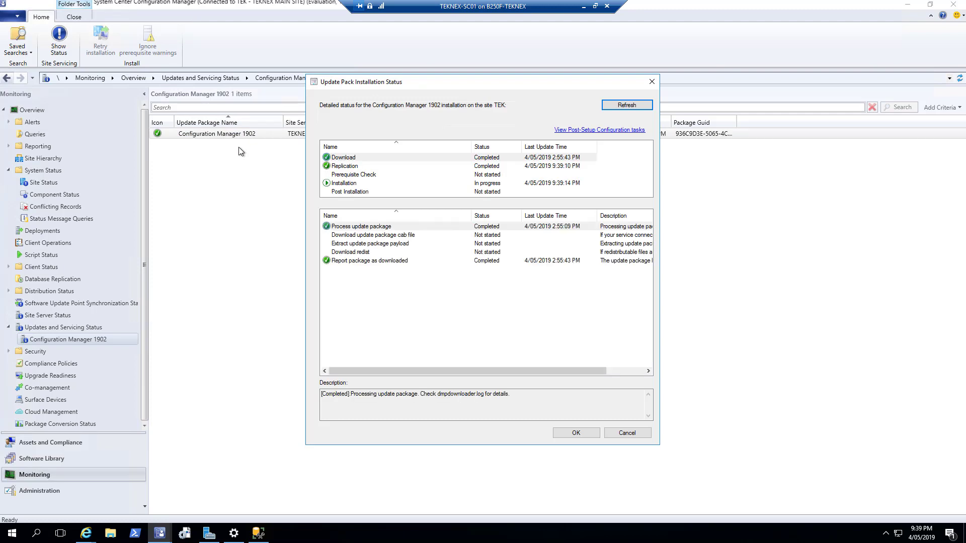
- Review the Download, Replication and Prerequisite Check stages, then refresh the status twice
{"action": "left_click", "coordinate": [374, 159]}
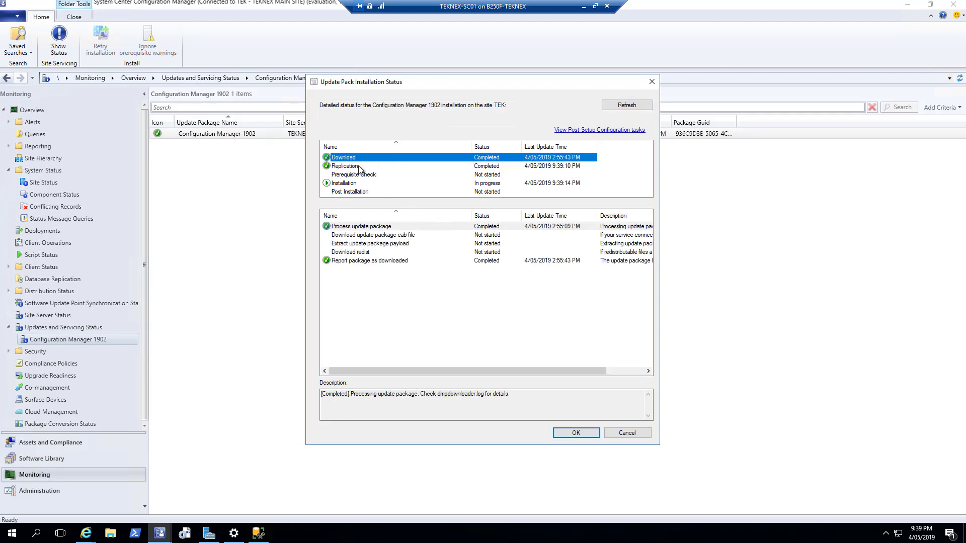
{"action": "left_click", "coordinate": [365, 167]}
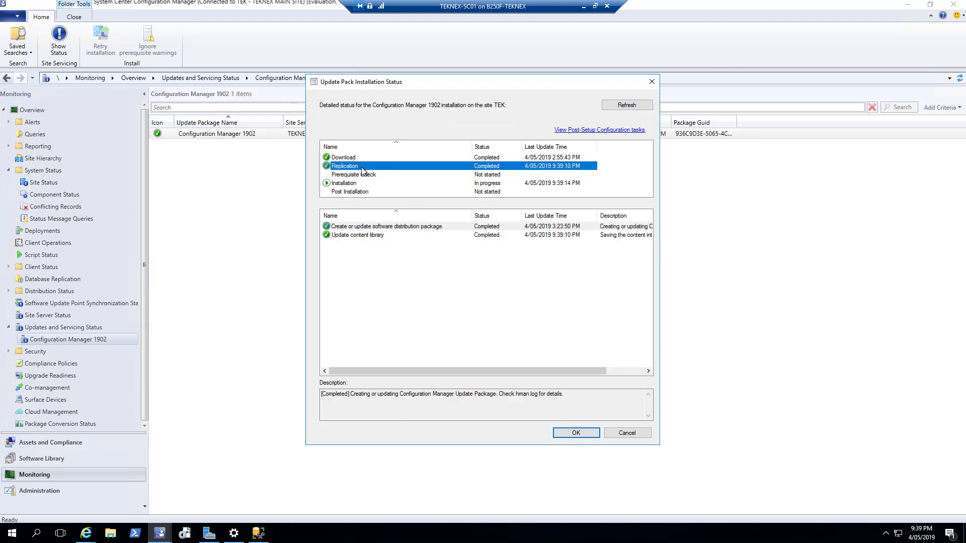
{"action": "left_click", "coordinate": [391, 175]}
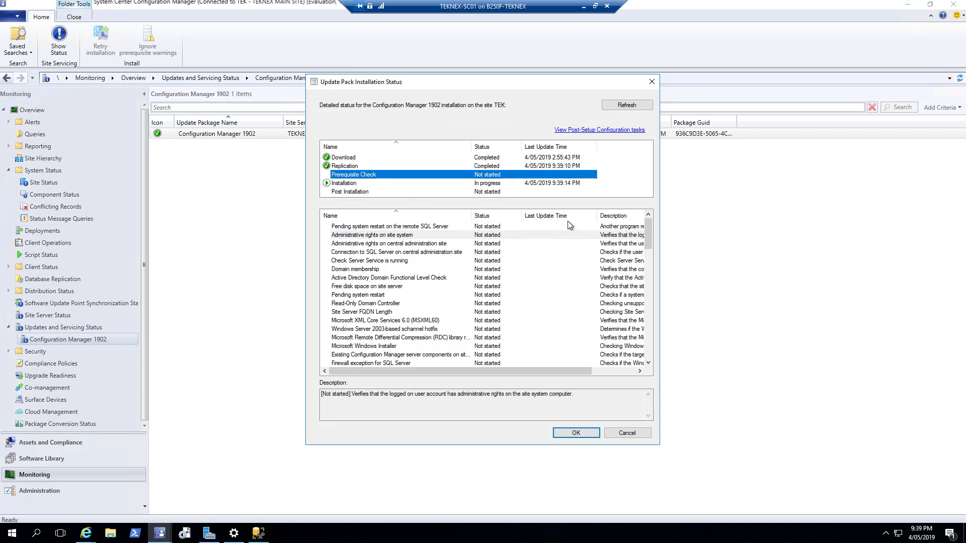
{"action": "left_click", "coordinate": [627, 105]}
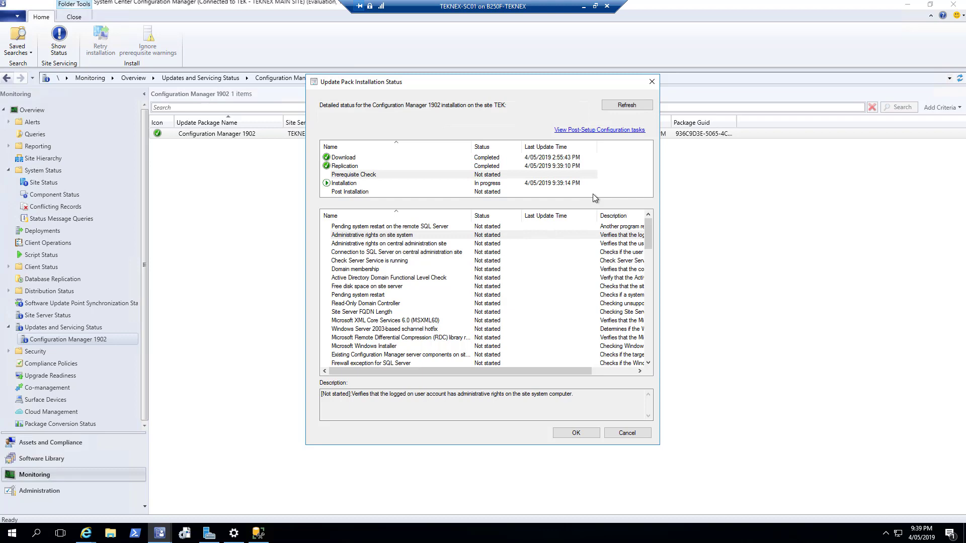
{"action": "left_click", "coordinate": [618, 105]}
- Browse in File Explorer to C:\Program Files\Microsoft Configuration Manager
{"action": "left_click", "coordinate": [114, 536]}
{"action": "left_click", "coordinate": [268, 288]}
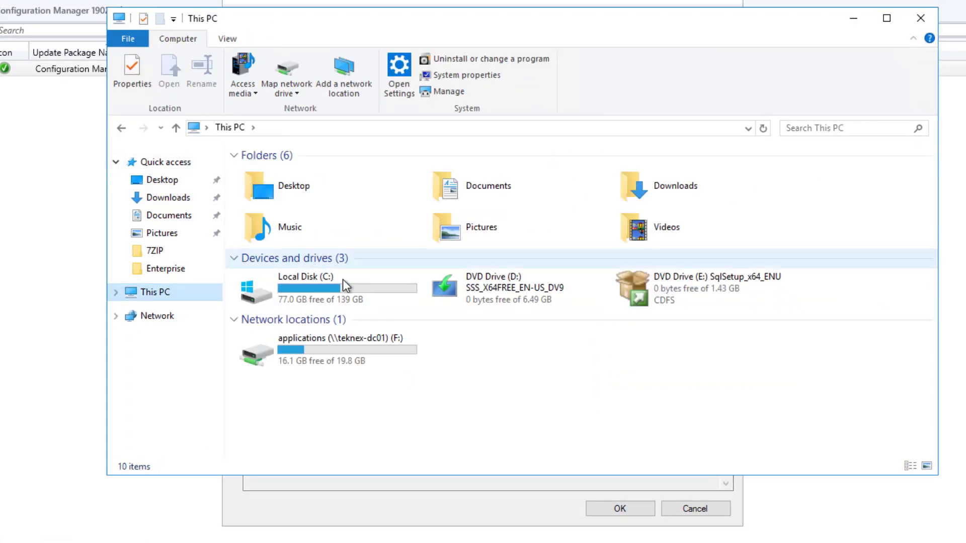
{"action": "double_click", "coordinate": [346, 276]}
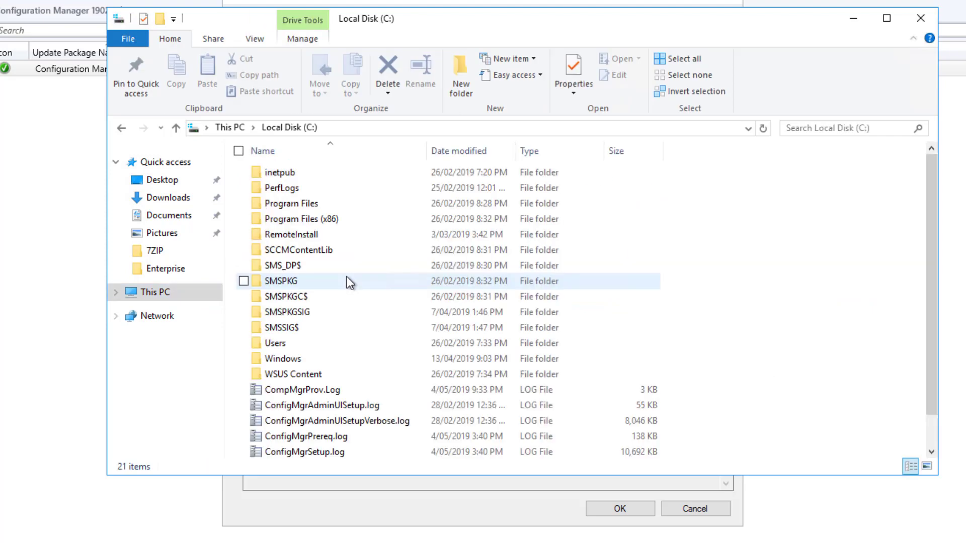
{"action": "double_click", "coordinate": [342, 203]}
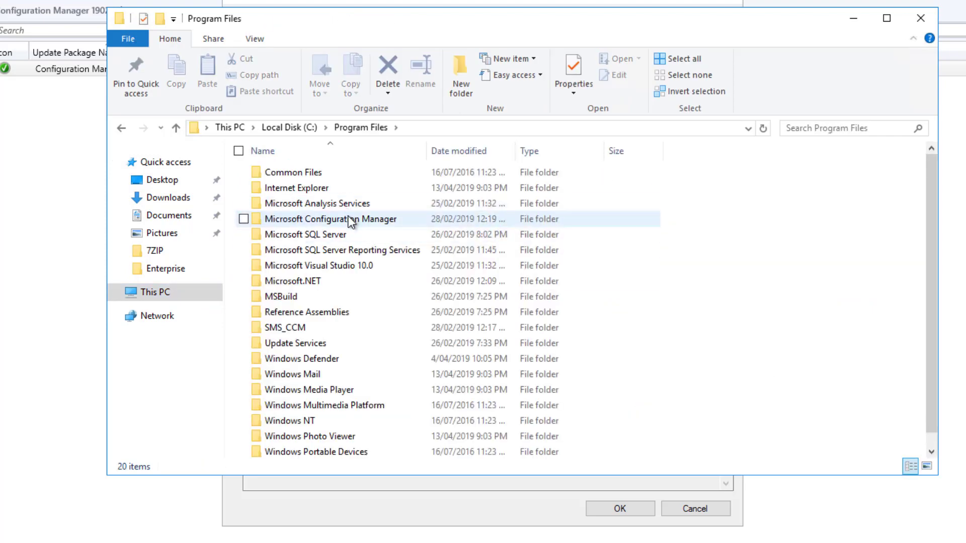
{"action": "double_click", "coordinate": [354, 221]}
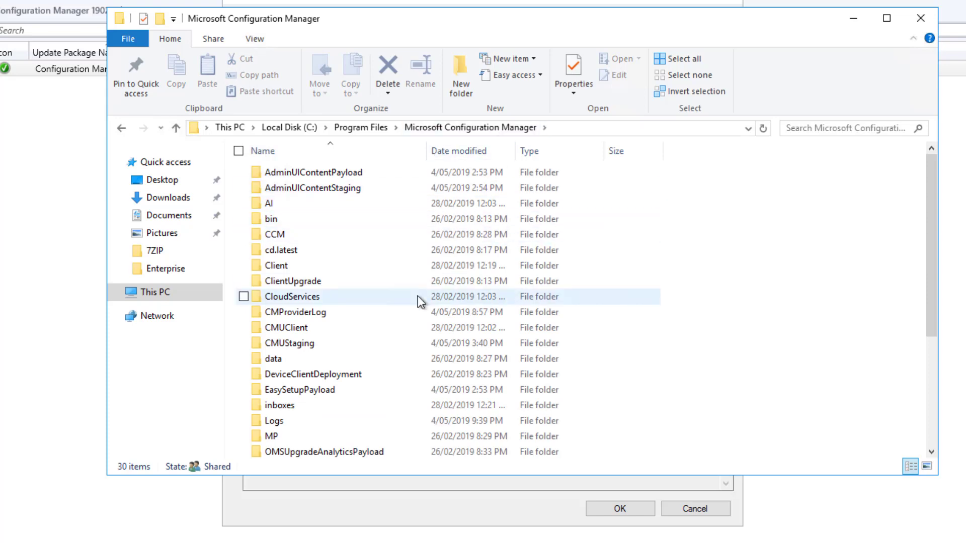
{"action": "scroll", "coordinate": [413, 294], "scroll_direction": "down", "scroll_amount": 1}
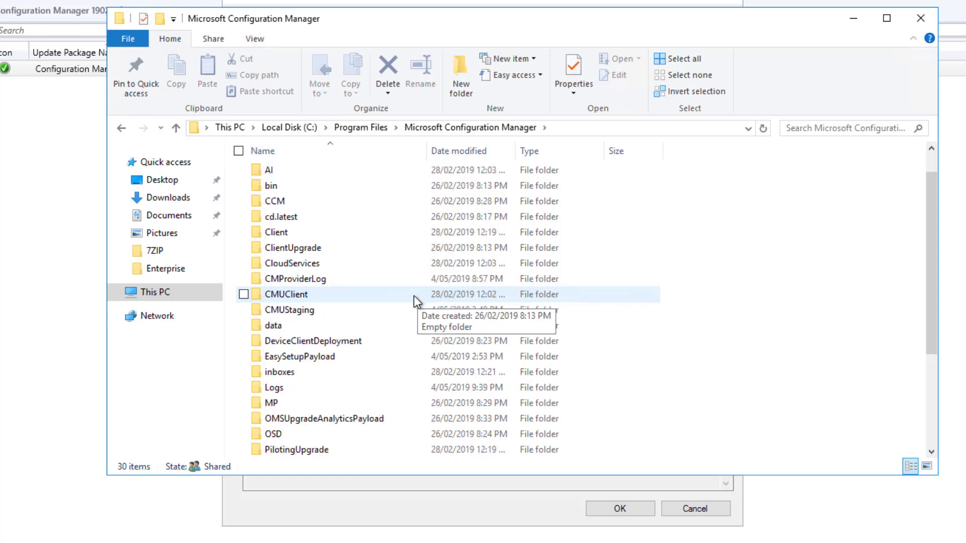
{"action": "scroll", "coordinate": [414, 295], "scroll_direction": "down", "scroll_amount": 1}
{"action": "scroll", "coordinate": [408, 295], "scroll_direction": "up", "scroll_amount": 1}
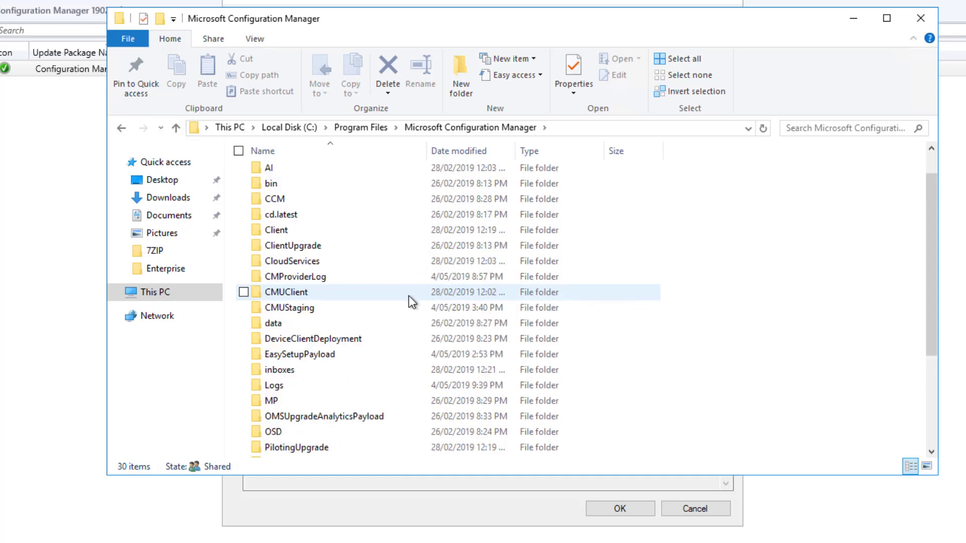
- Open CMUpdate.log from the Logs folder in CMTrace
{"action": "double_click", "coordinate": [353, 386]}
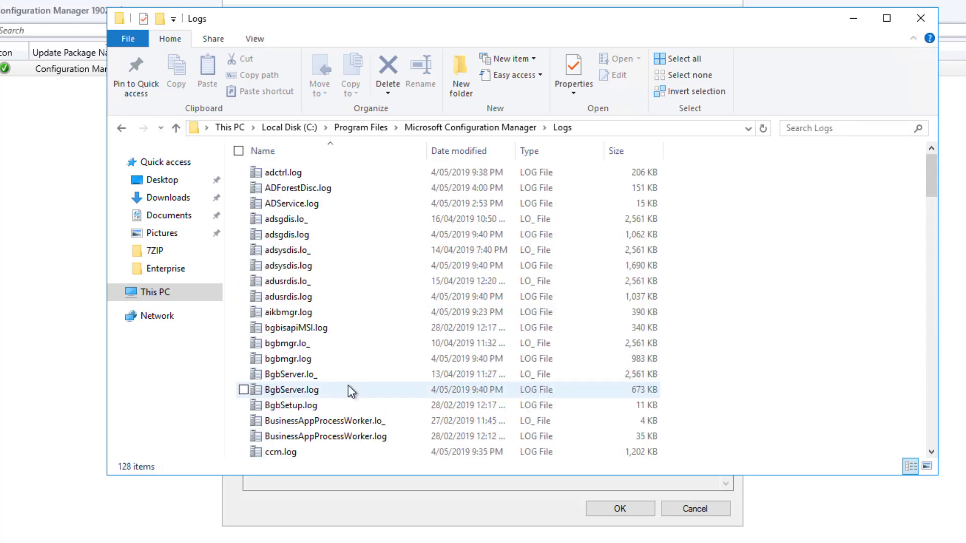
{"action": "left_click", "coordinate": [351, 327]}
{"action": "type", "text": "cm"}
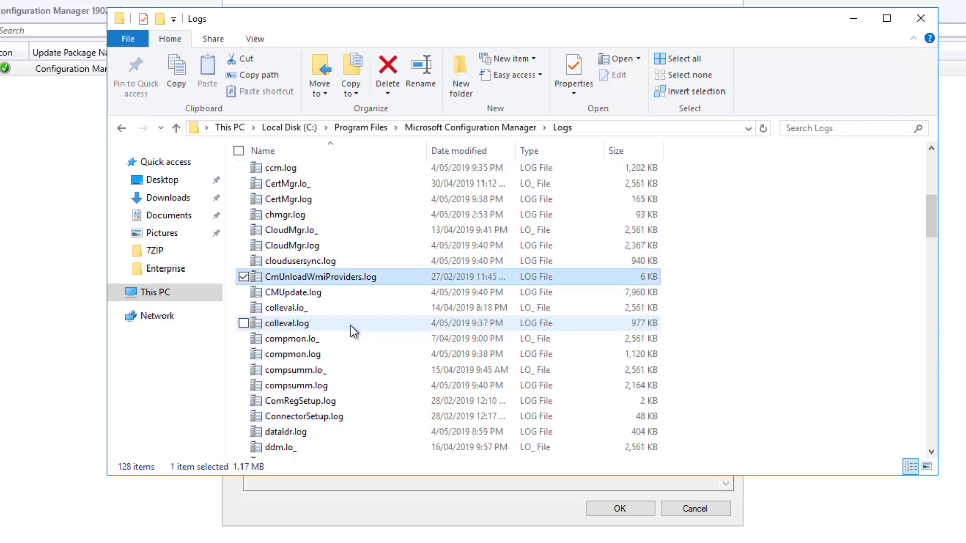
{"action": "double_click", "coordinate": [350, 293]}
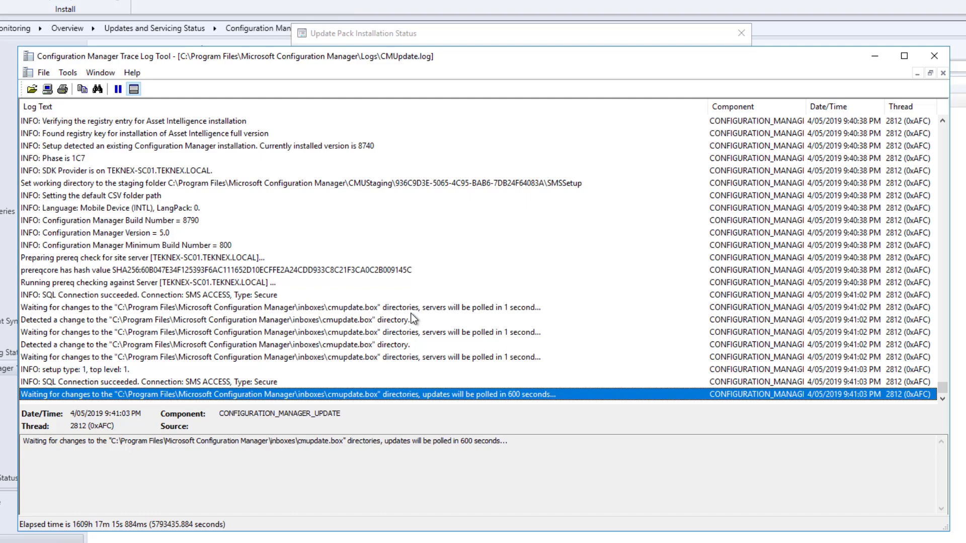
- Leave the CMUpdate.log viewer and return to the 1902 installation status details
{"action": "key", "text": "alt+Tab"}
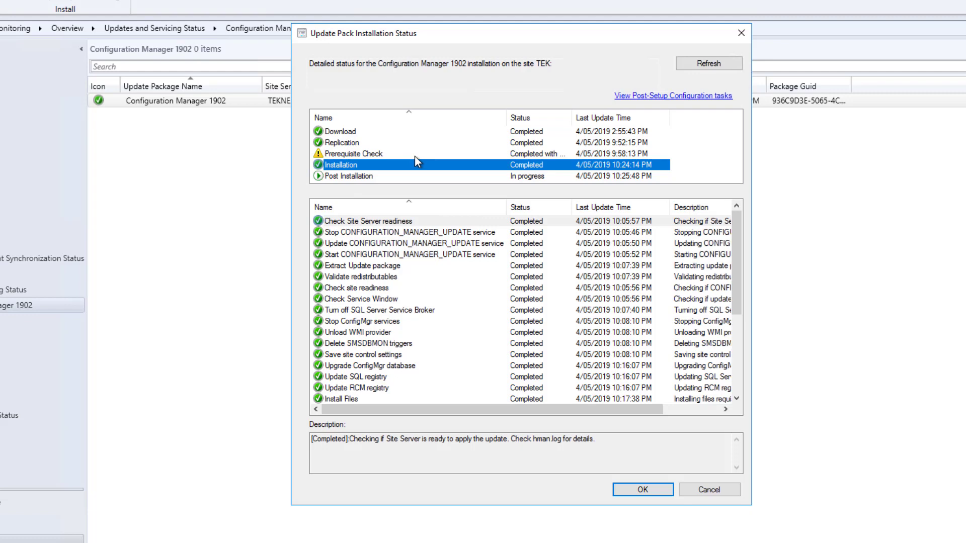
- Review the 1902 Post Installation steps, then close the installation status dialog
{"action": "left_click", "coordinate": [447, 176]}
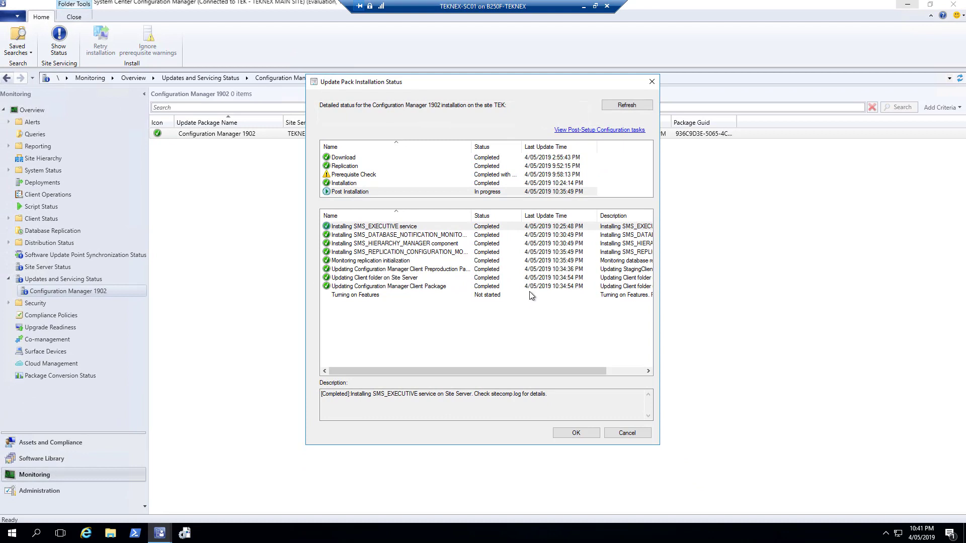
{"action": "left_click", "coordinate": [624, 433]}
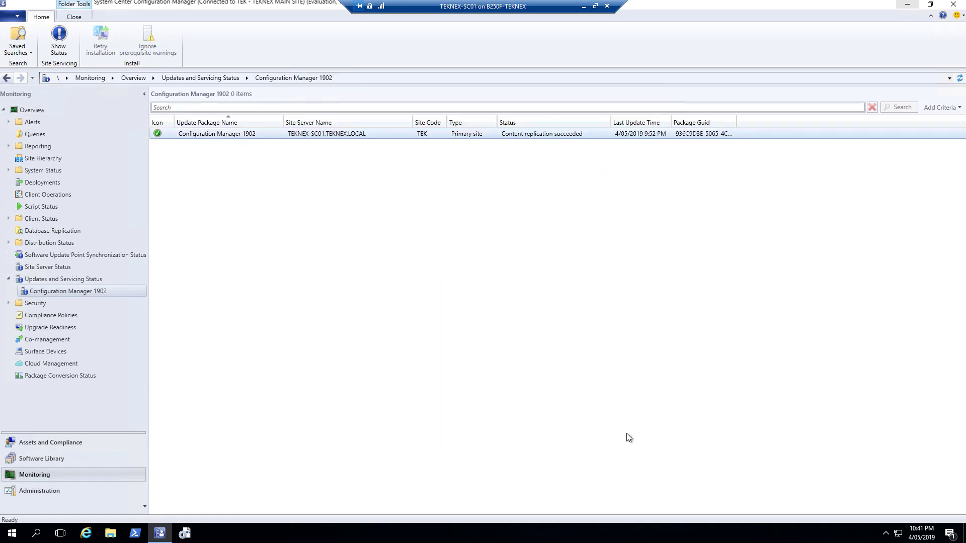
- Close and relaunch the Configuration Manager console to load version 5.1902.1085.1700
{"action": "left_click", "coordinate": [954, 5]}
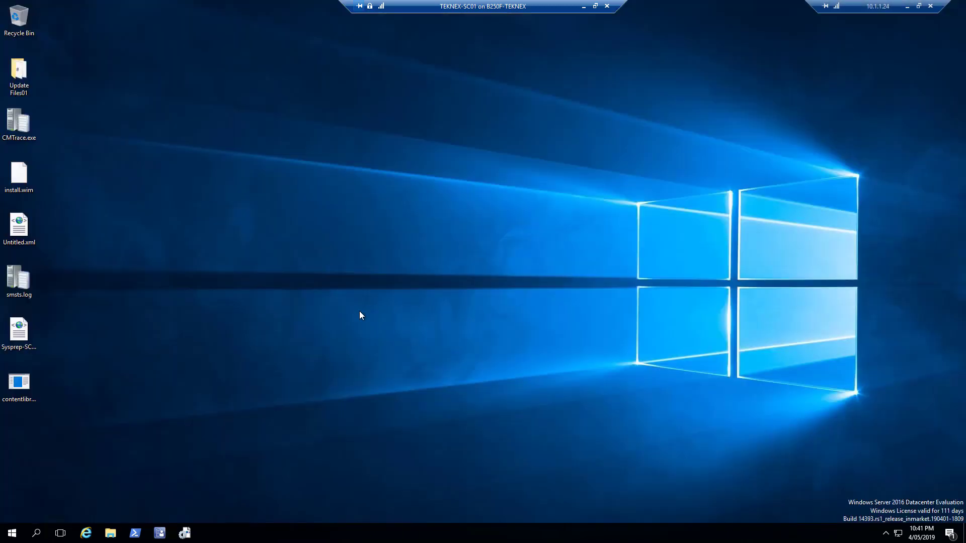
{"action": "left_click", "coordinate": [160, 538]}
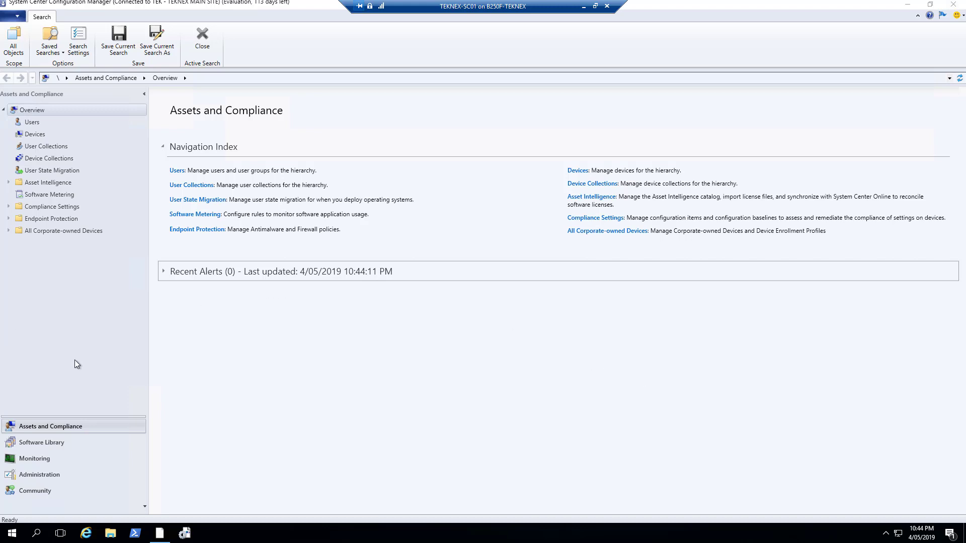
- Open Administration > Updates and Servicing and widen the Date Released, Name, Full Version and Client Version columns
{"action": "left_click", "coordinate": [46, 473]}
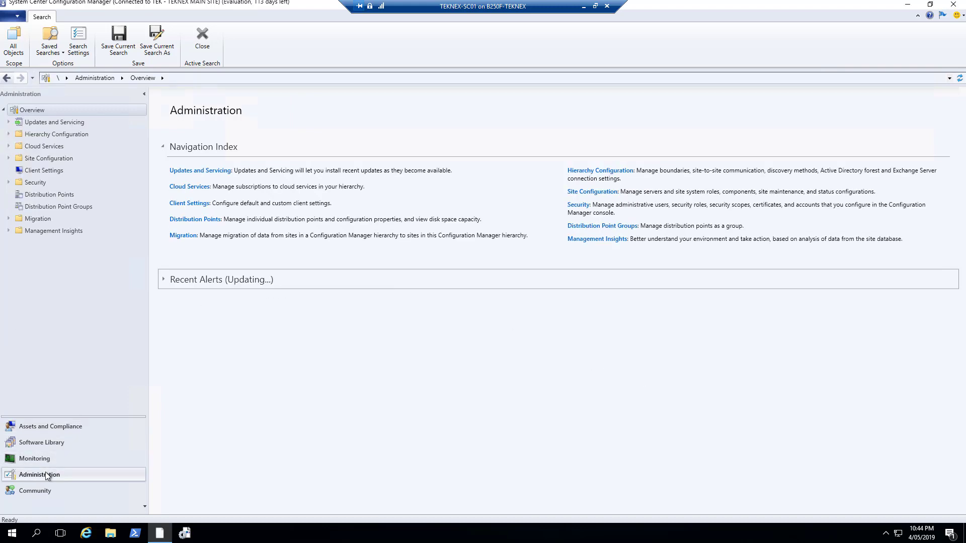
{"action": "left_click", "coordinate": [46, 123]}
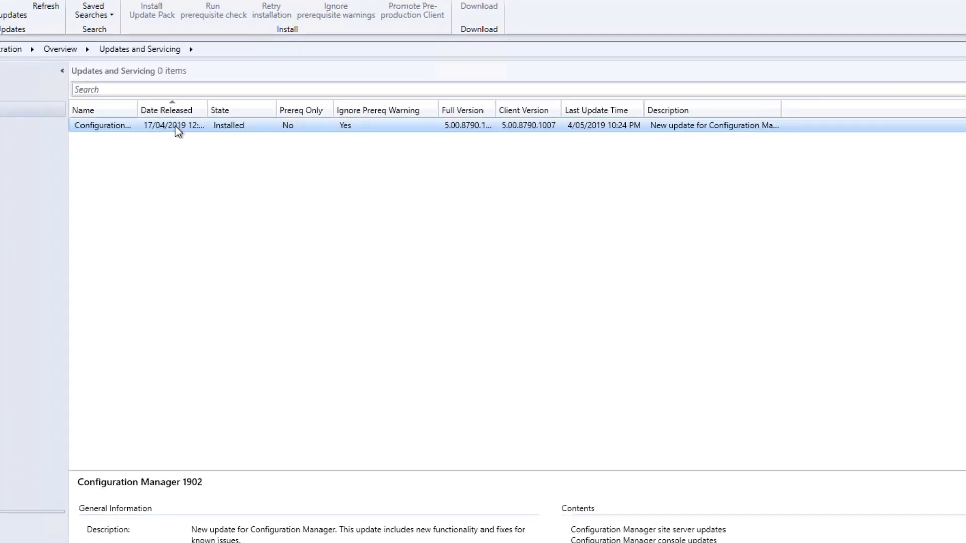
{"action": "left_click_drag", "start_coordinate": [264, 104], "coordinate": [300, 103]}
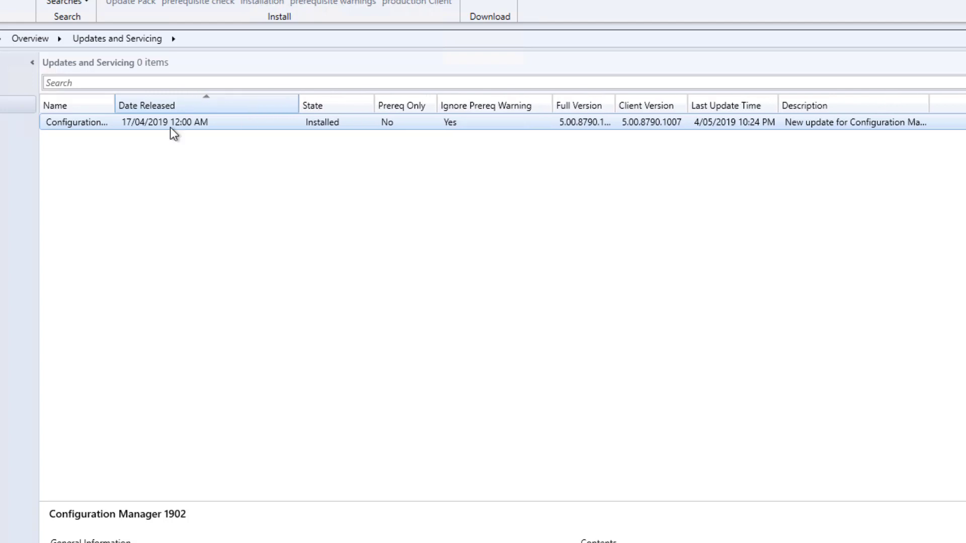
{"action": "left_click_drag", "start_coordinate": [116, 104], "coordinate": [218, 95]}
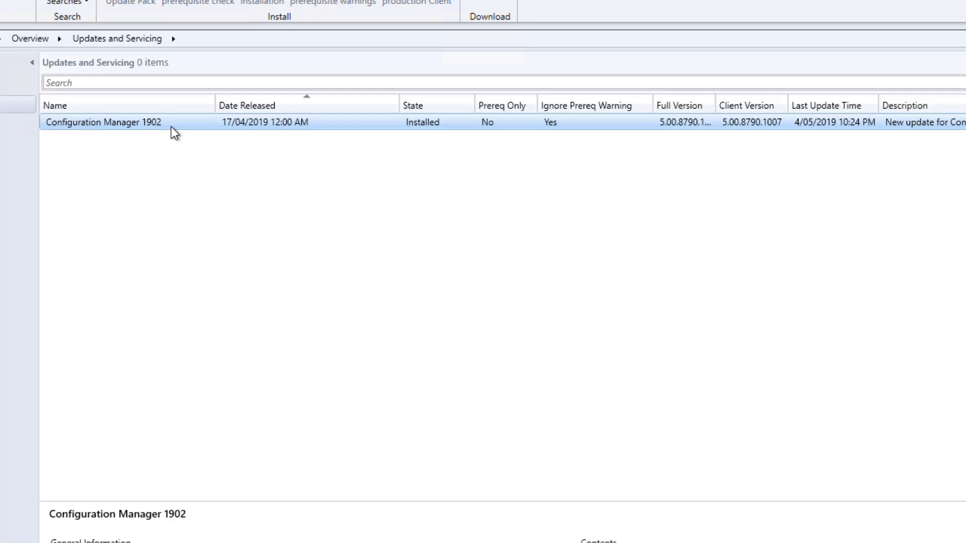
{"action": "left_click_drag", "start_coordinate": [714, 103], "coordinate": [737, 98]}
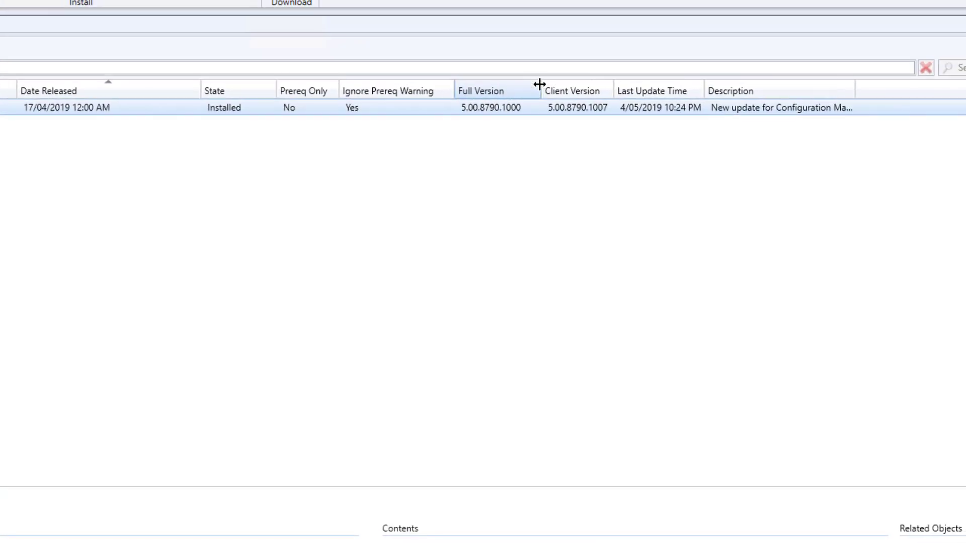
{"action": "left_click_drag", "start_coordinate": [539, 84], "coordinate": [546, 84]}
{"action": "left_click_drag", "start_coordinate": [618, 84], "coordinate": [646, 81]}
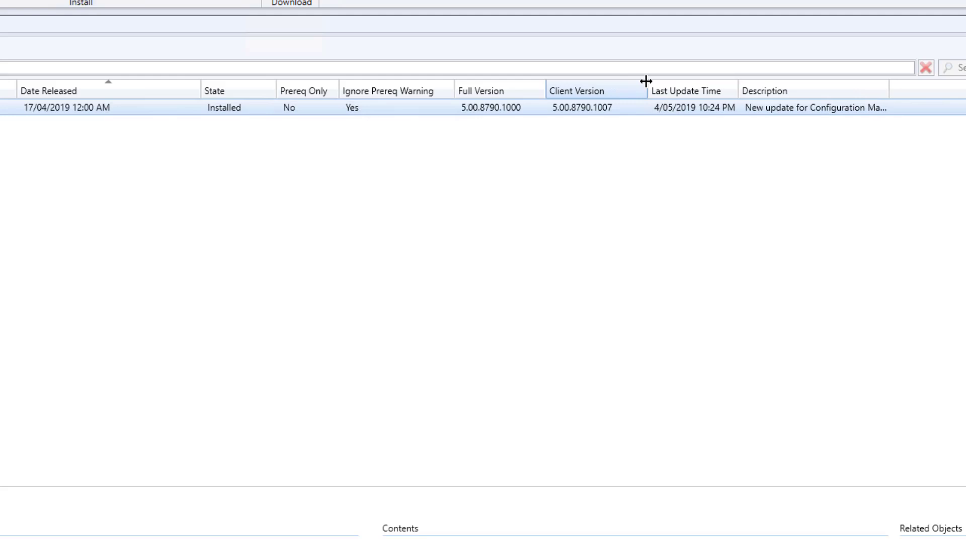
- Recheck the 1902 Post Installation status, noting Turning on Features, then return to Assets and Compliance
{"action": "left_click", "coordinate": [897, 434]}
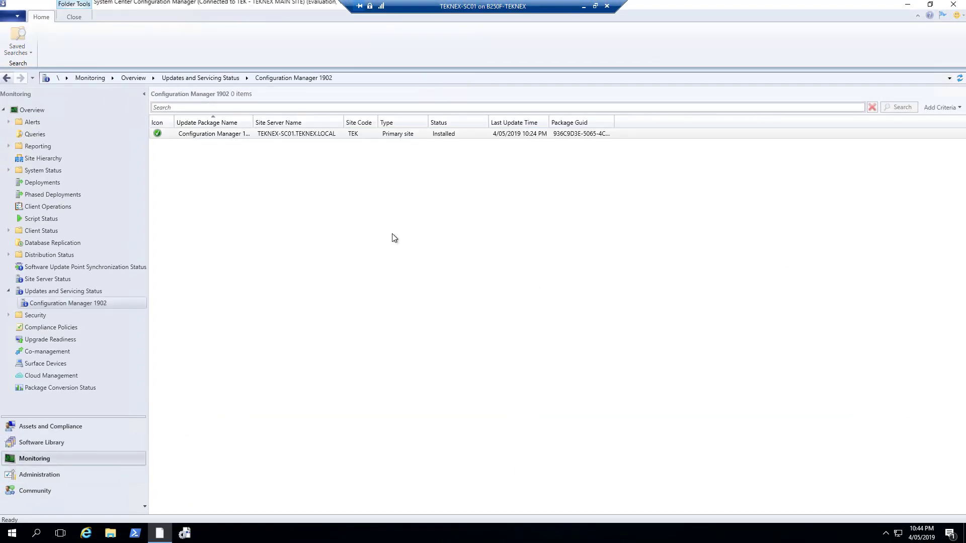
{"action": "right_click", "coordinate": [354, 137]}
{"action": "left_click", "coordinate": [317, 144]}
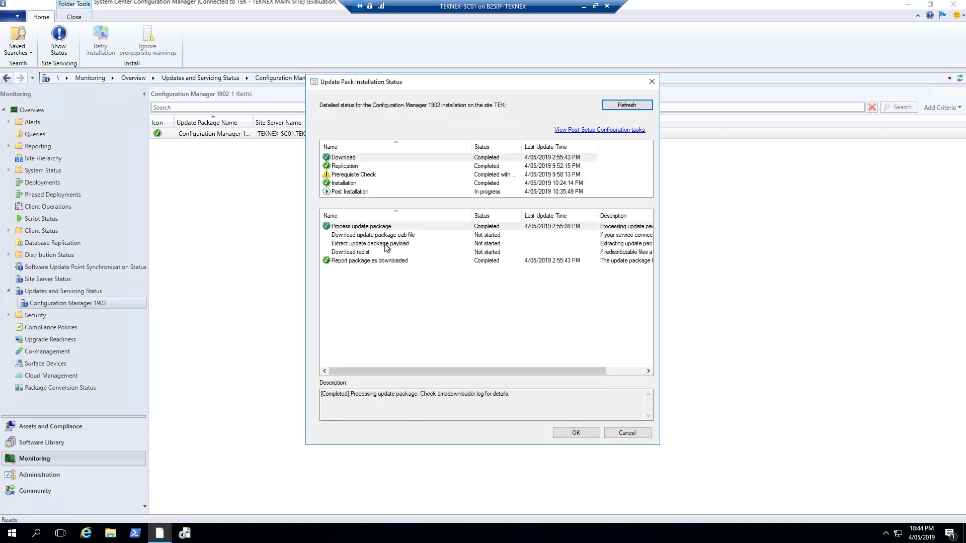
{"action": "left_click", "coordinate": [366, 192]}
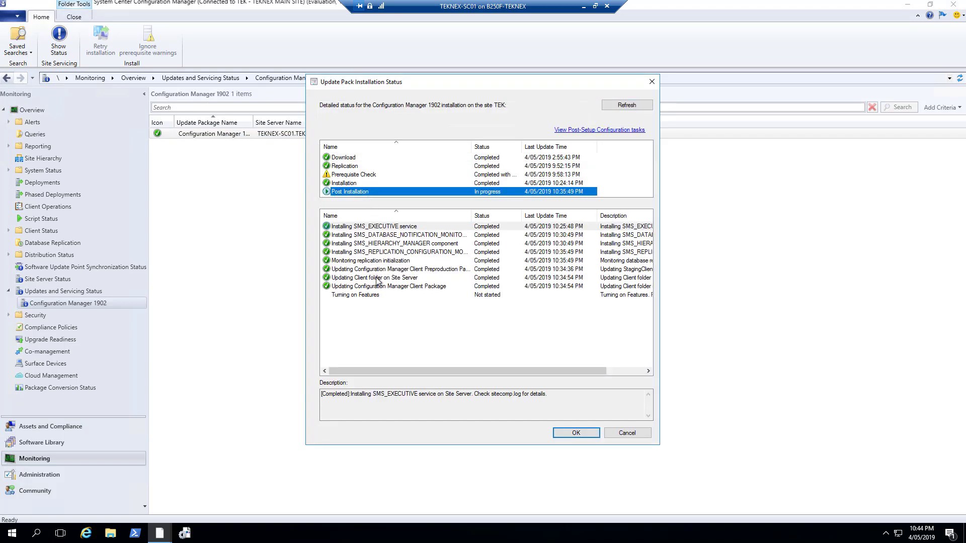
{"action": "left_click", "coordinate": [365, 297]}
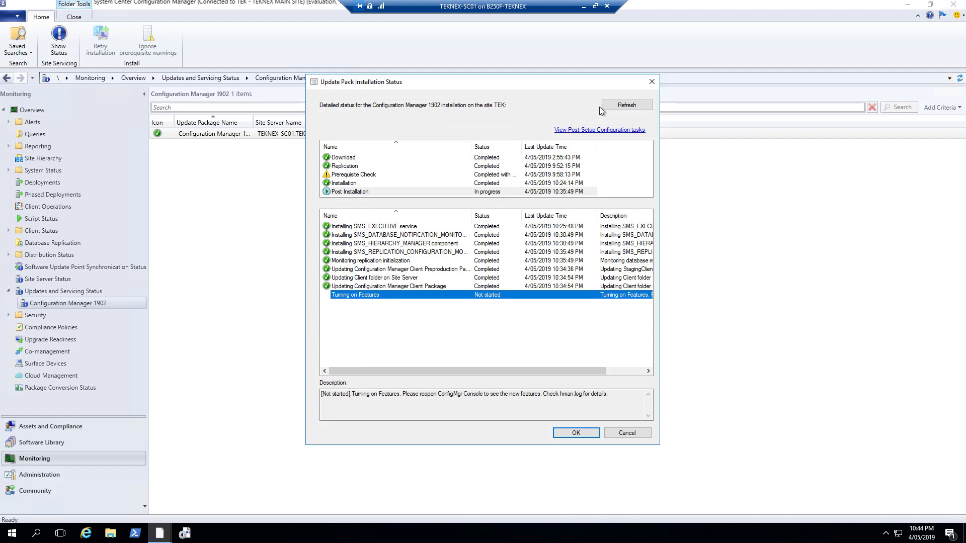
{"action": "left_click", "coordinate": [625, 104]}
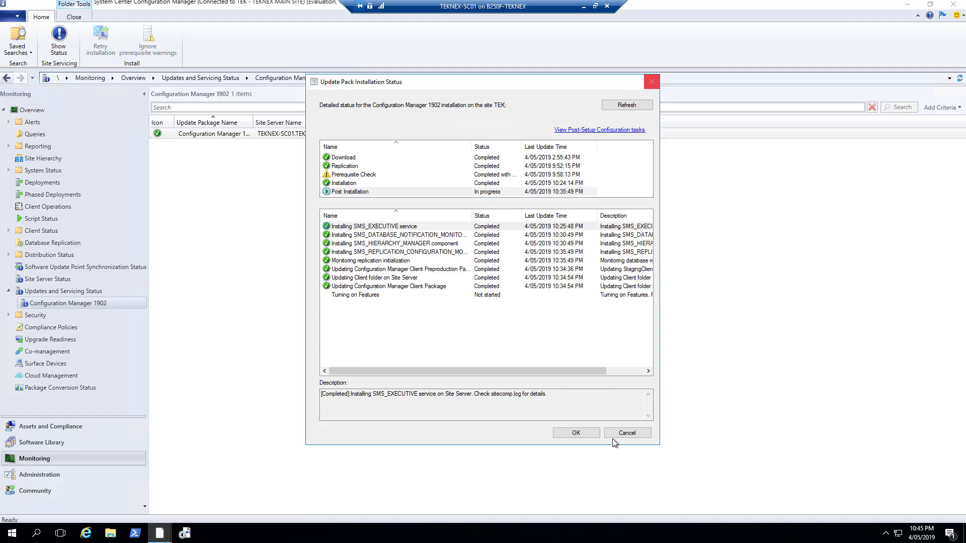
{"action": "left_click", "coordinate": [576, 433]}
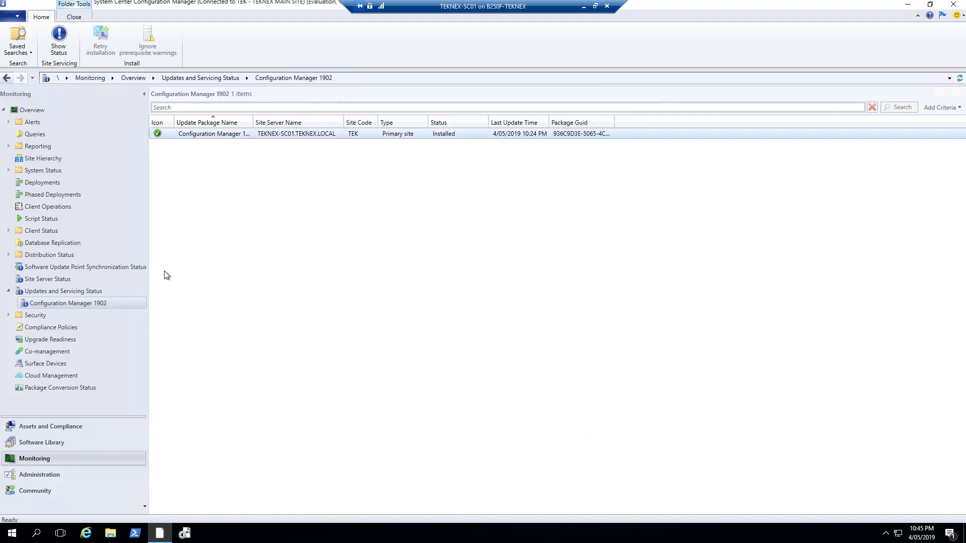
{"action": "left_click", "coordinate": [71, 426]}
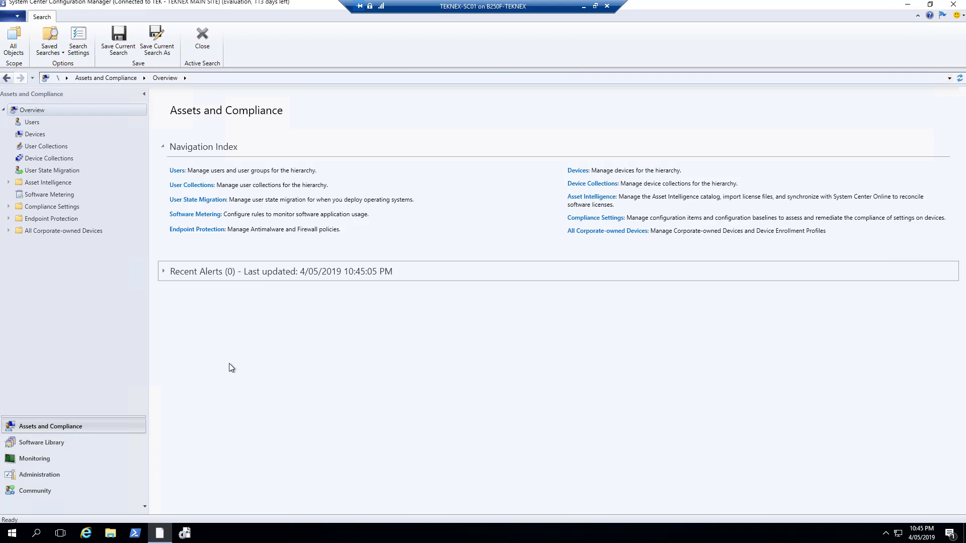
- Launch File Explorer and browse through This PC into Local Disk (C:)
{"action": "left_click", "coordinate": [110, 533]}
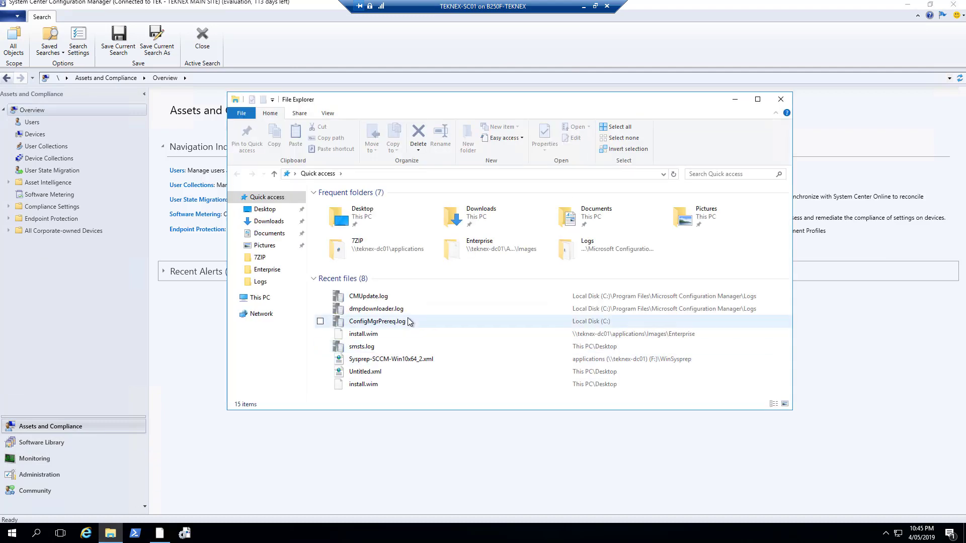
{"action": "left_click", "coordinate": [278, 295]}
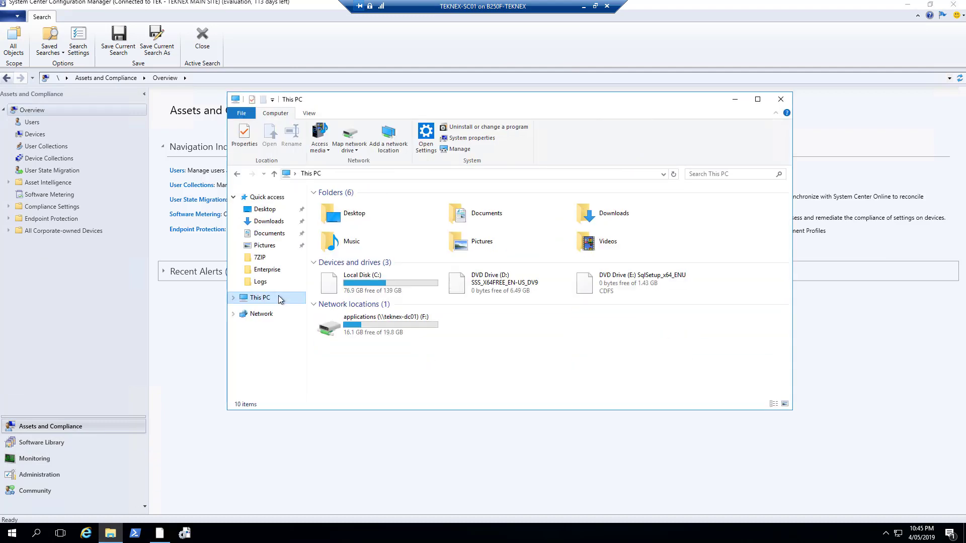
{"action": "left_click", "coordinate": [360, 284]}
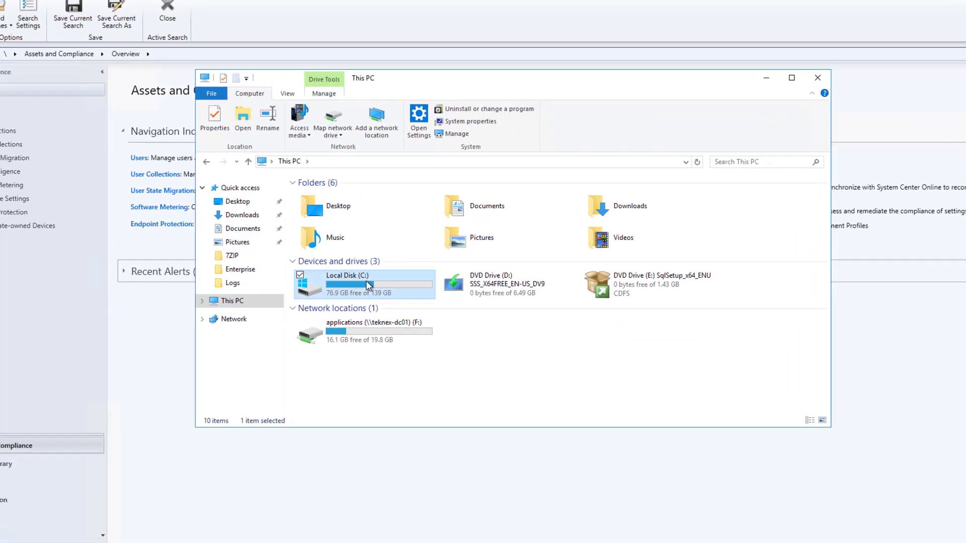
{"action": "double_click", "coordinate": [381, 282]}
{"action": "left_click", "coordinate": [381, 285]}
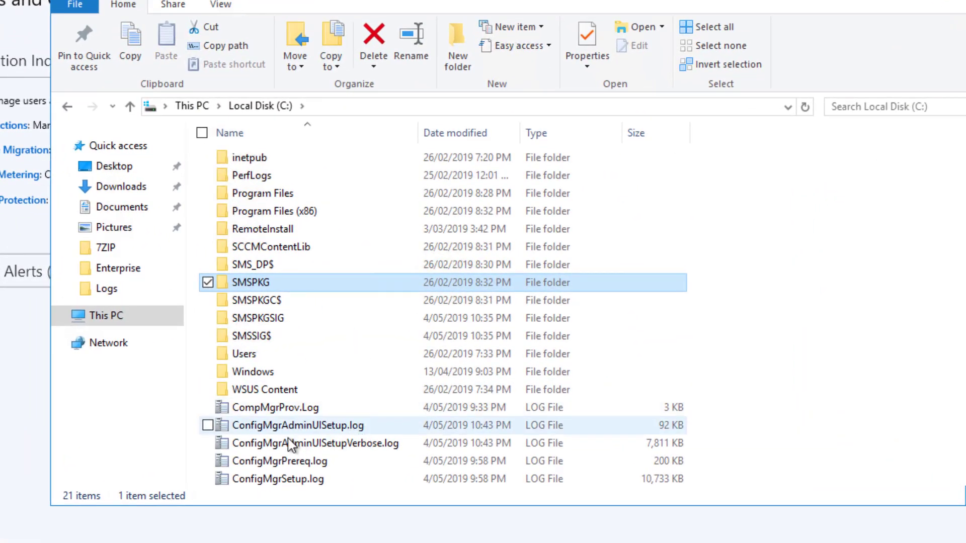
- Select ConfigMgrAdminUISetup.log in C:, cancelling an accidental rename along the way
{"action": "left_click", "coordinate": [302, 420]}
{"action": "left_click", "coordinate": [334, 424]}
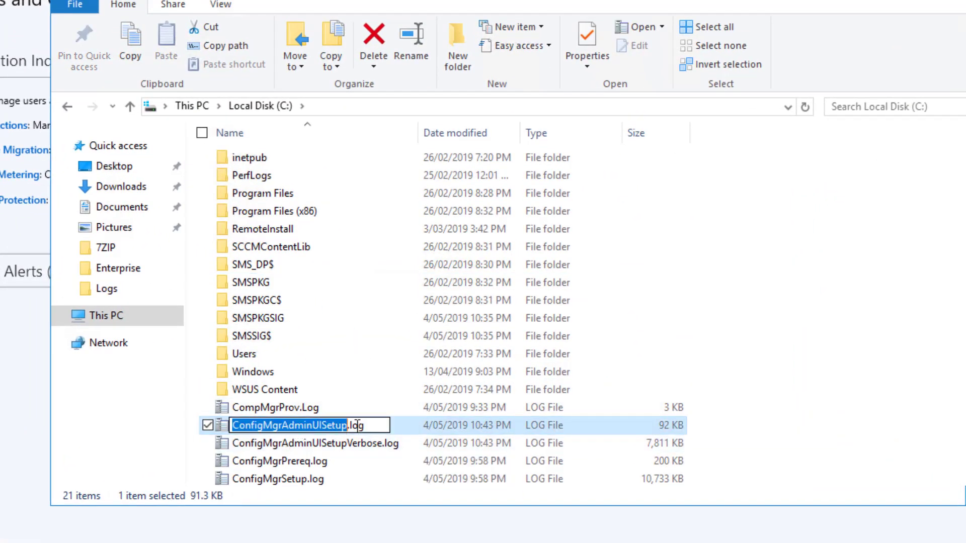
{"action": "left_click", "coordinate": [386, 425]}
{"action": "left_click", "coordinate": [387, 445]}
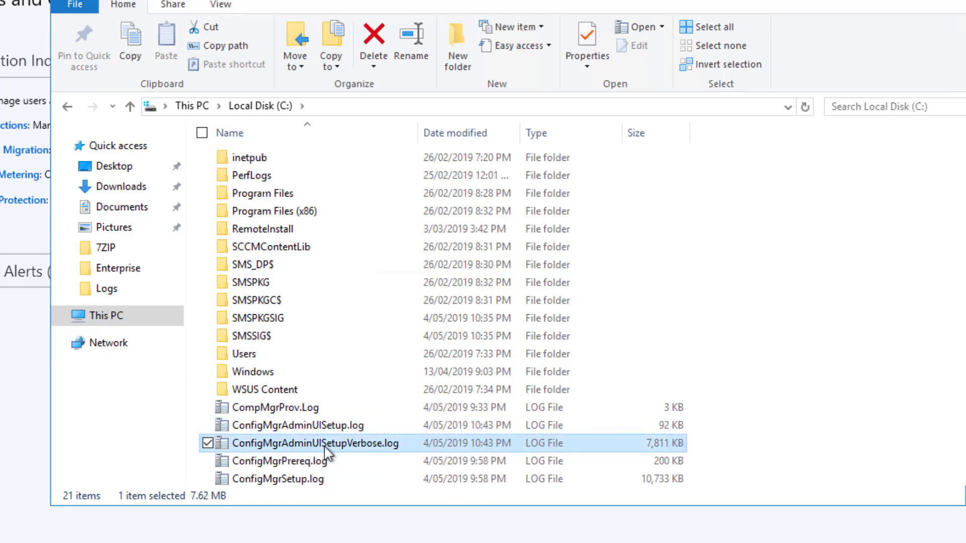
{"action": "left_click", "coordinate": [352, 426]}
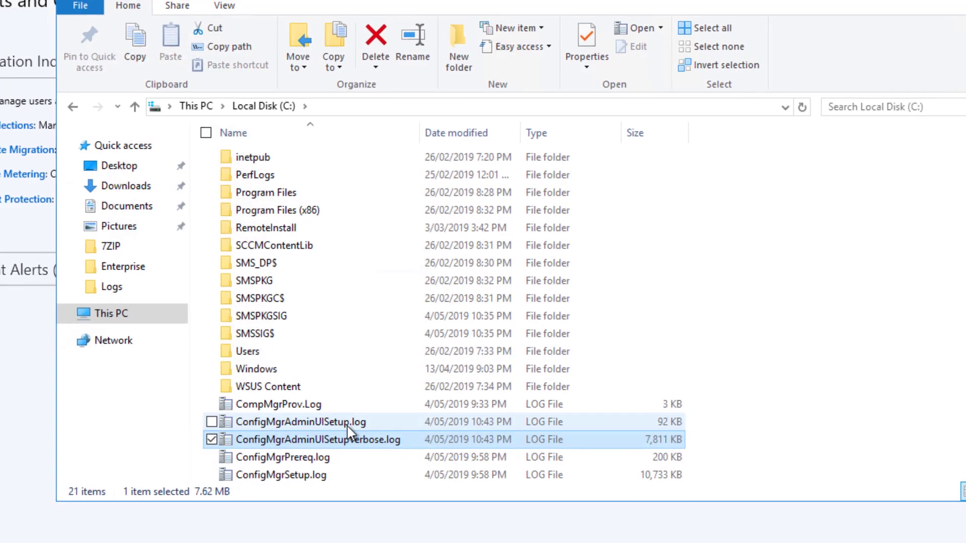
- View ConfigMgrAdminUISetup.log in CMTrace up to 'Required Component Installation Complete!', then close CMTrace and File Explorer
{"action": "double_click", "coordinate": [355, 411]}
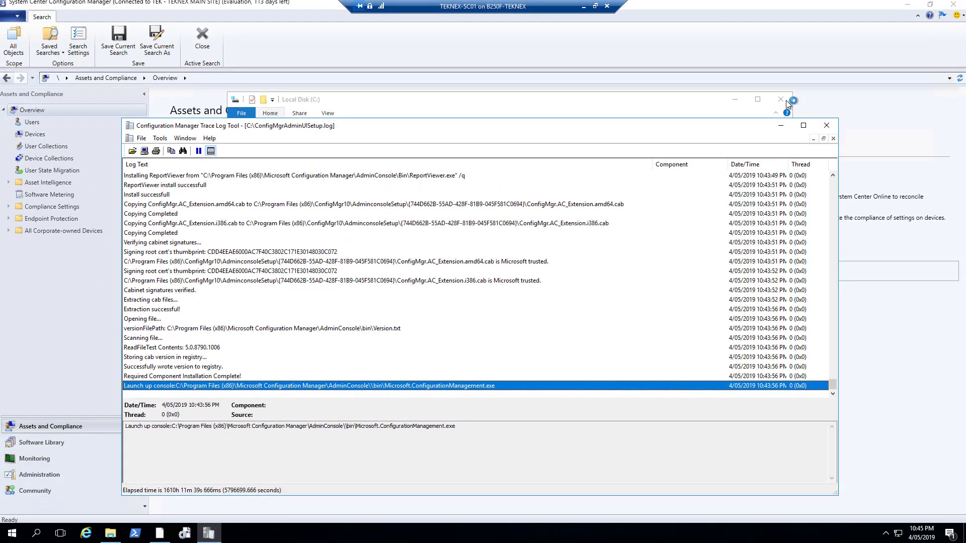
{"action": "left_click", "coordinate": [866, 100]}
{"action": "left_click", "coordinate": [780, 98]}
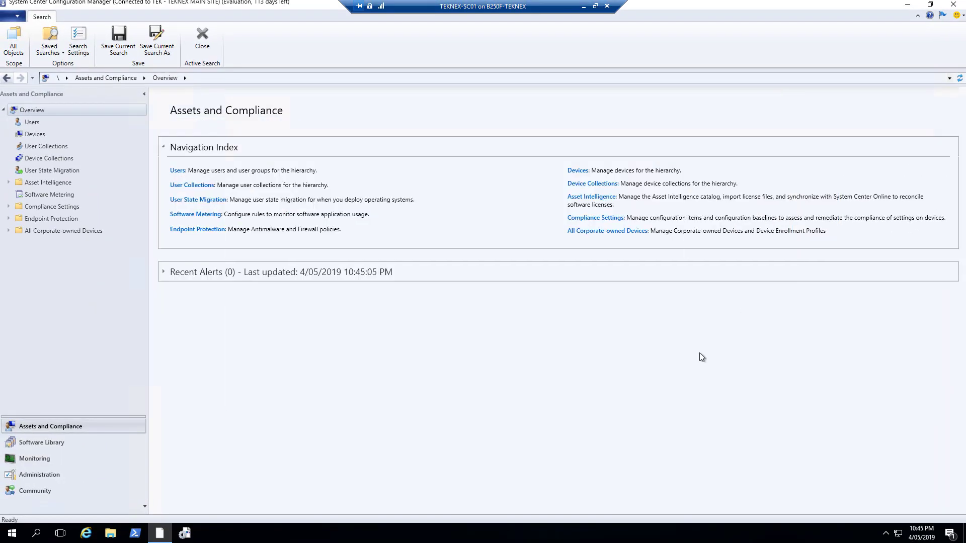